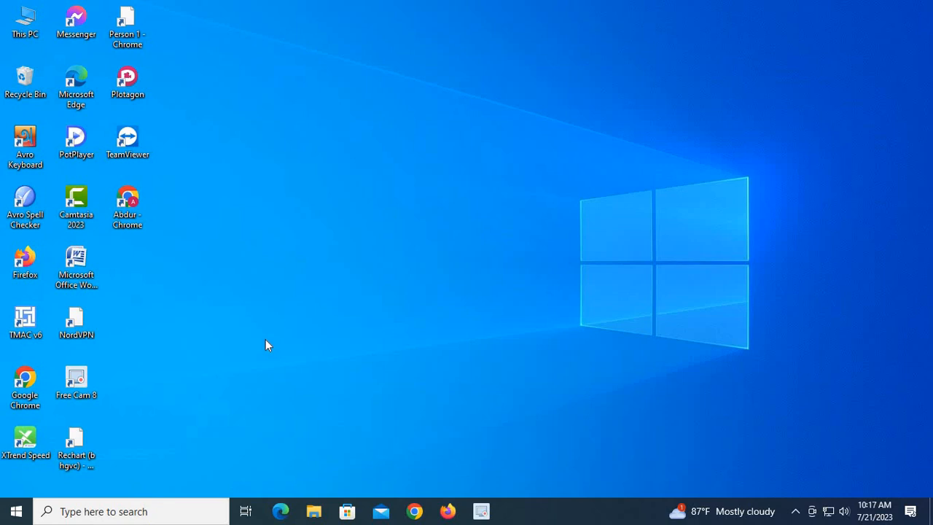
- Open Microsoft Office Word from the desktop and maximize its blank document window
{"action": "right_click", "coordinate": [78, 272]}
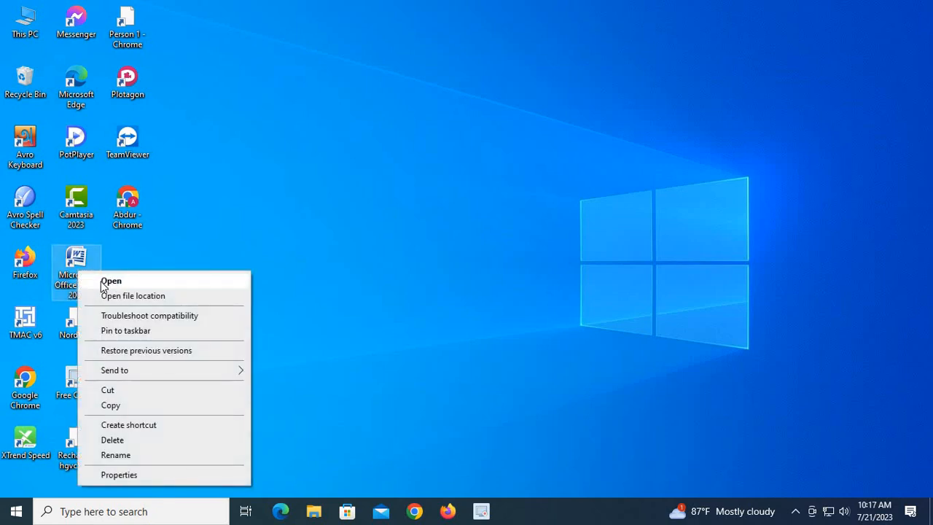
{"action": "left_click", "coordinate": [113, 282]}
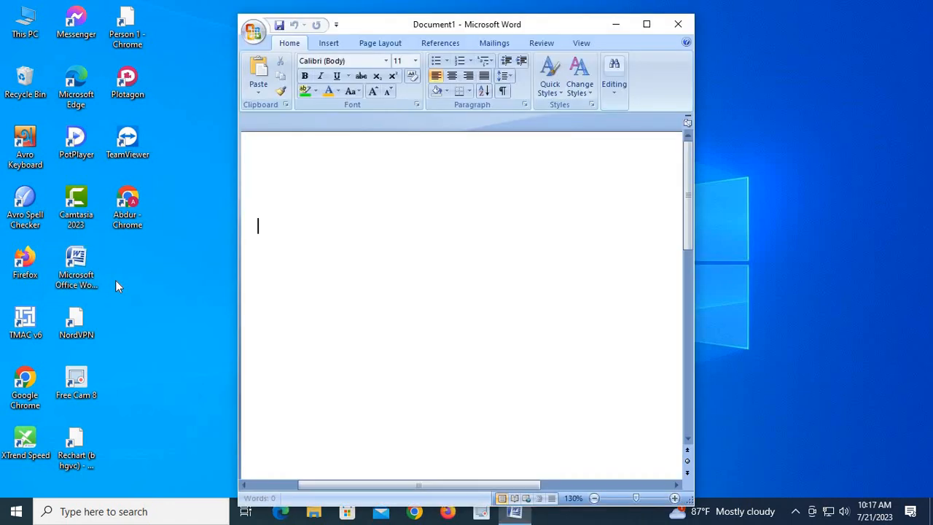
{"action": "left_click", "coordinate": [647, 25]}
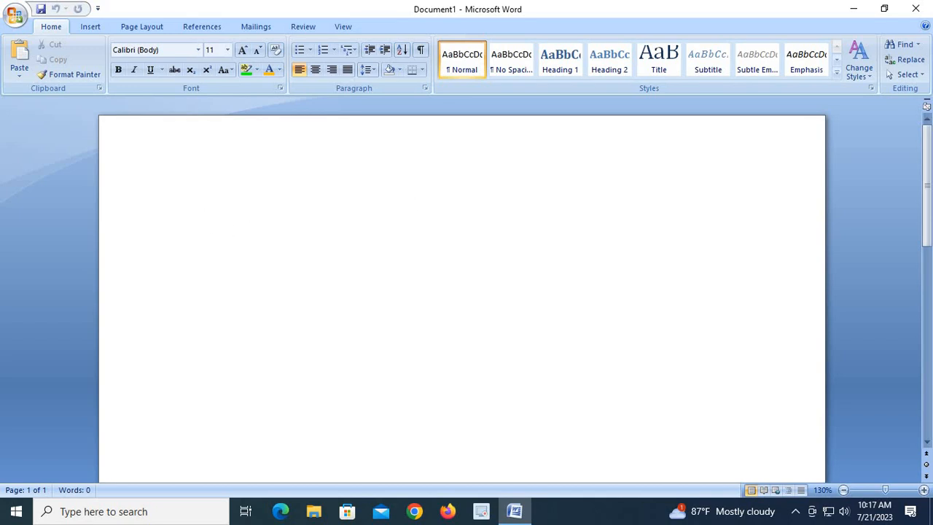
{"action": "right_click", "coordinate": [269, 270]}
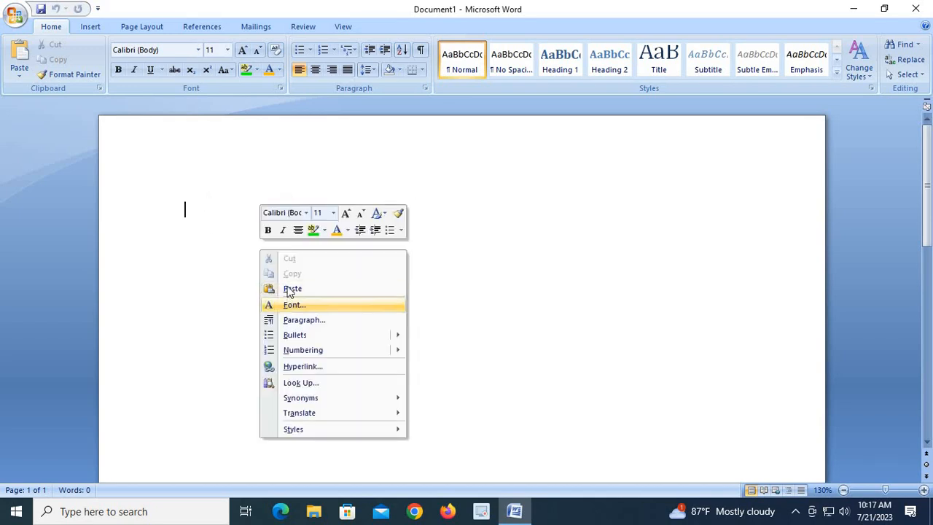
{"action": "left_click", "coordinate": [292, 289]}
{"action": "scroll", "coordinate": [511, 410], "scroll_direction": "down", "scroll_amount": 2}
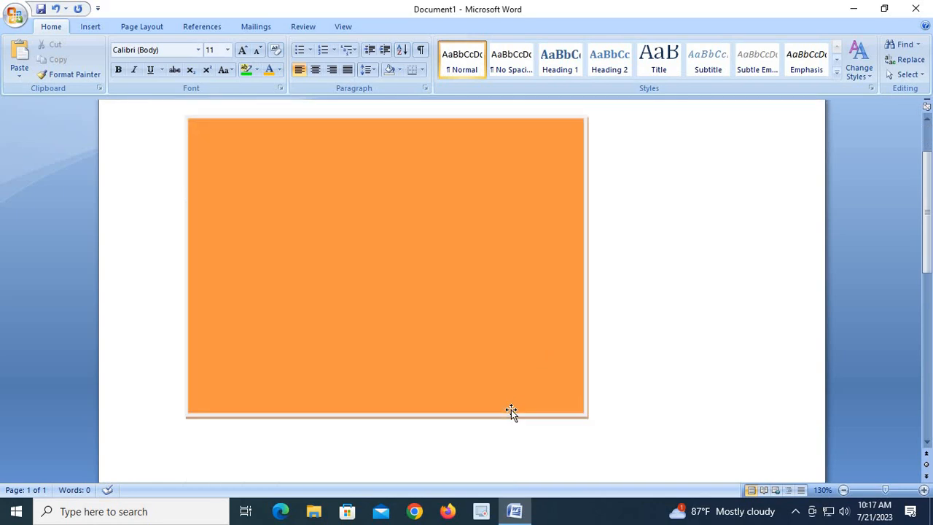
{"action": "scroll", "coordinate": [511, 409], "scroll_direction": "up", "scroll_amount": 3}
{"action": "left_click", "coordinate": [389, 344]}
{"action": "key", "text": "Delete"}
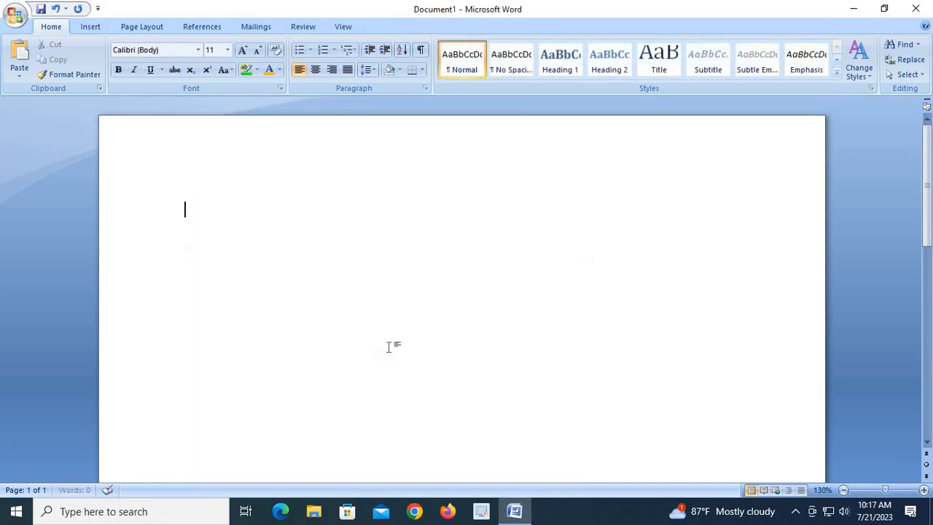
- Write the line "BANGLISH IS MY COUNTRY." and shift it inward from the left margin
{"action": "type", "text": "BANGLISH IS "}
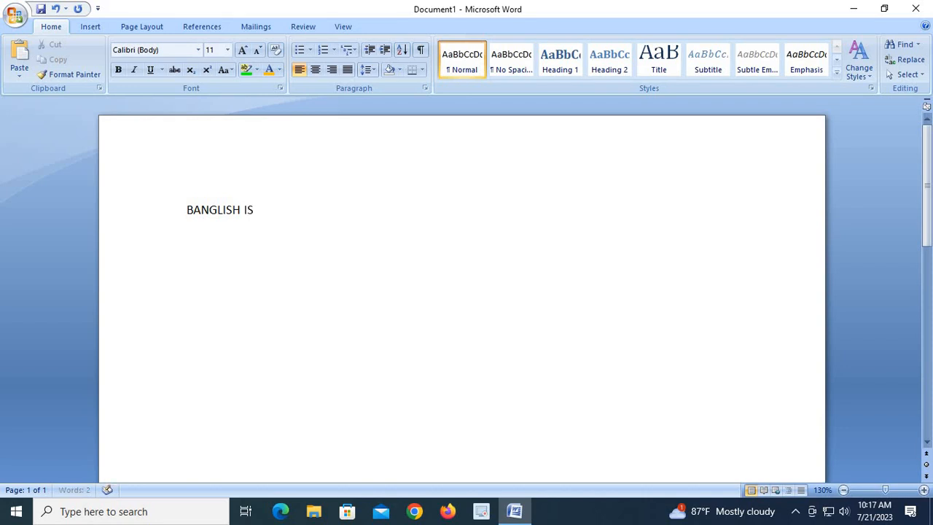
{"action": "type", "text": "MY COUN"}
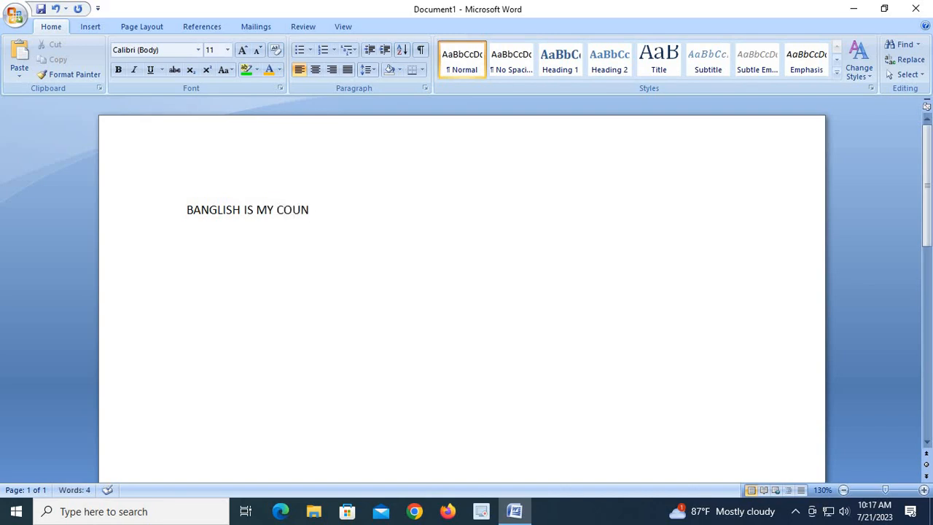
{"action": "type", "text": "TRY."}
{"action": "left_click", "coordinate": [186, 211]}
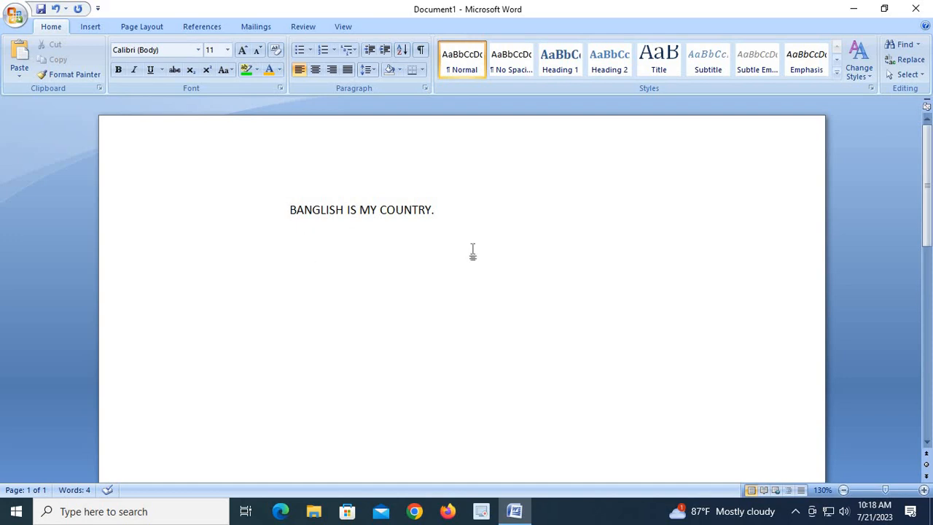
- Cut the whole sentence and paste it back into the document, and look at the other paste options
{"action": "left_click_drag", "start_coordinate": [441, 210], "coordinate": [312, 222]}
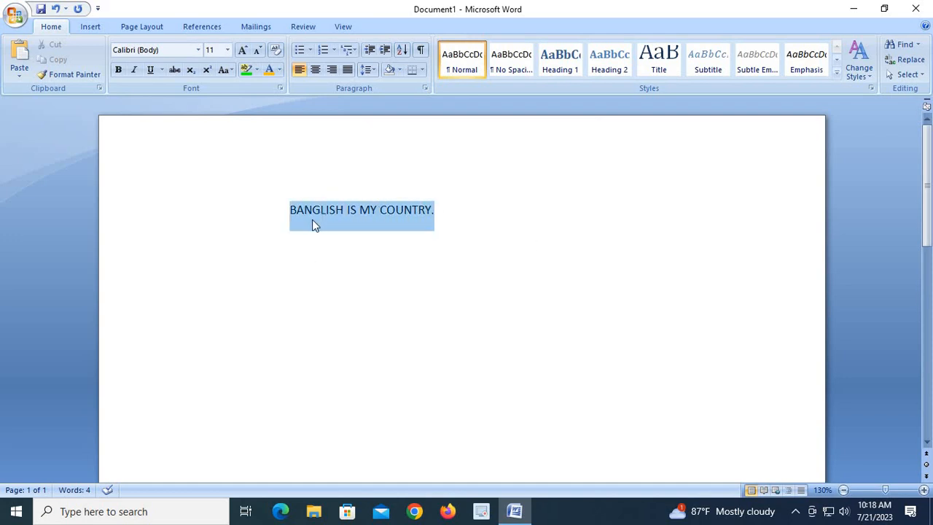
{"action": "left_click", "coordinate": [277, 287]}
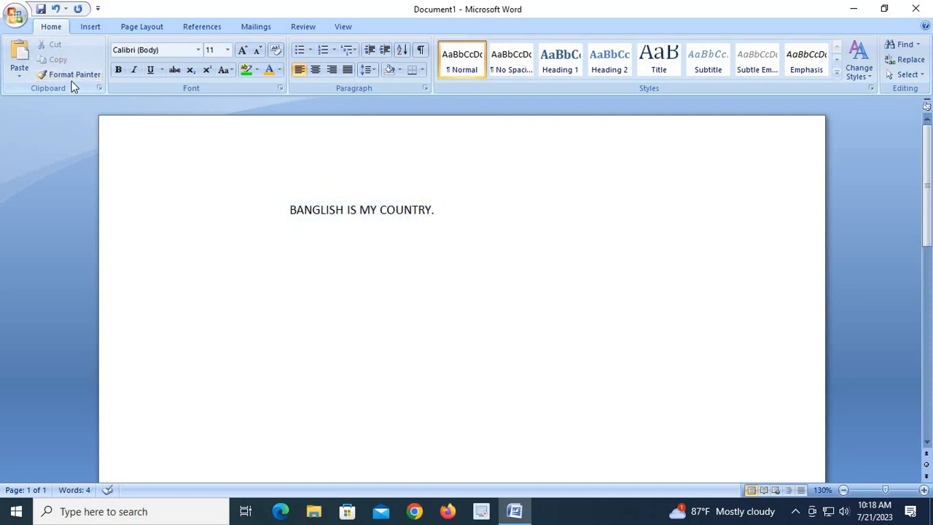
{"action": "left_click_drag", "start_coordinate": [445, 208], "coordinate": [282, 211]}
{"action": "key", "text": "ctrl+c"}
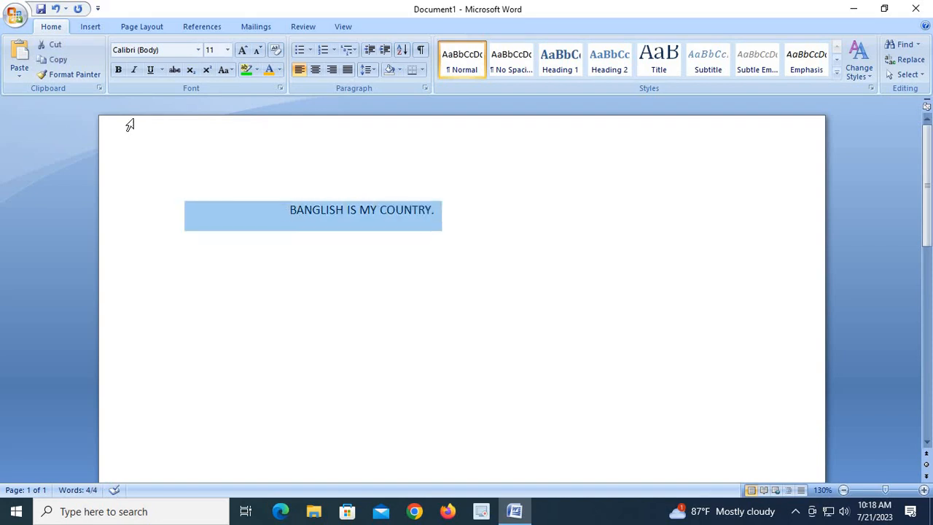
{"action": "left_click", "coordinate": [55, 44]}
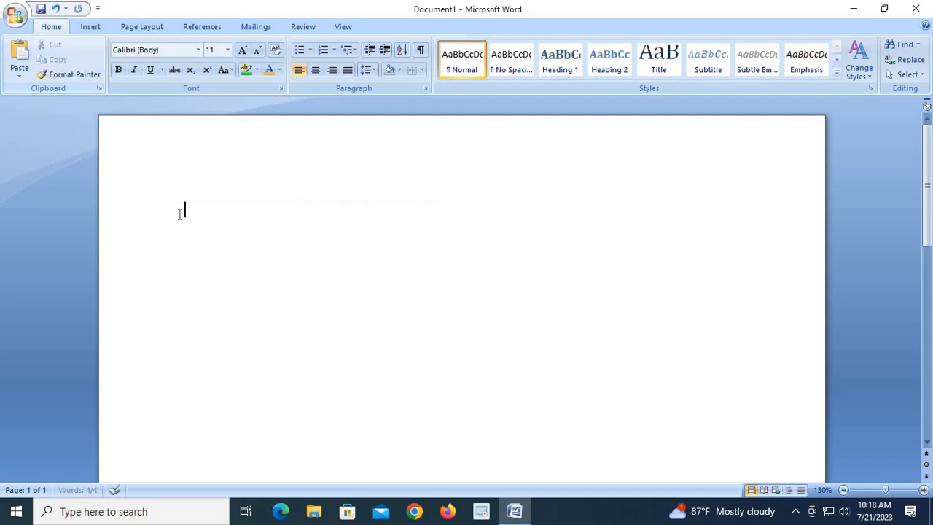
{"action": "right_click", "coordinate": [323, 243]}
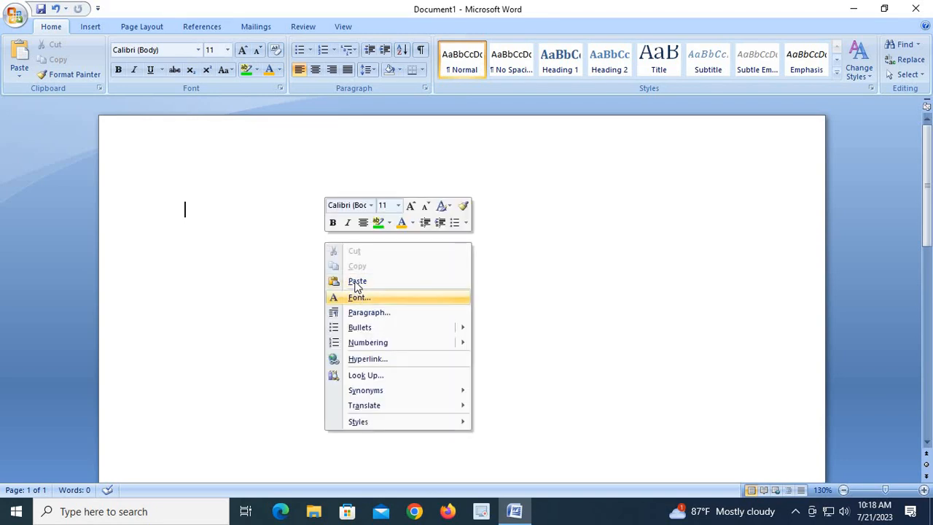
{"action": "left_click", "coordinate": [357, 281]}
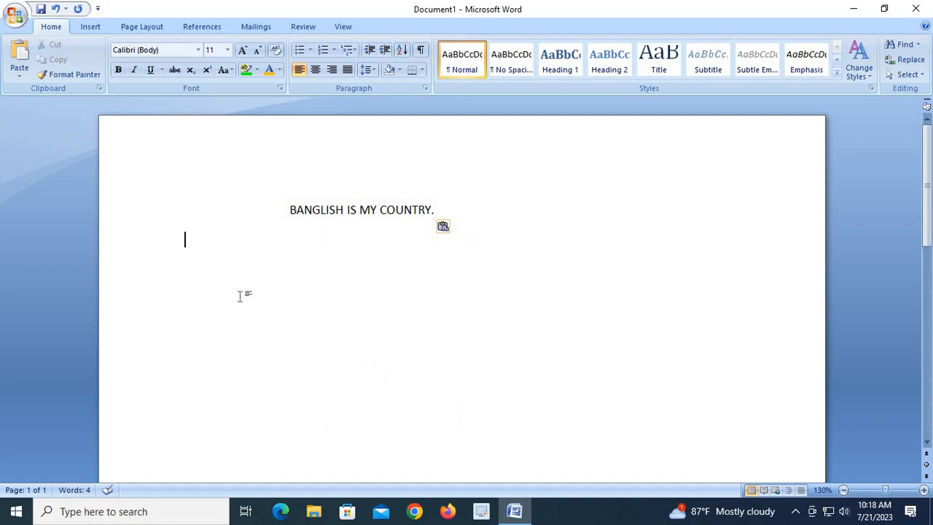
{"action": "left_click", "coordinate": [19, 73]}
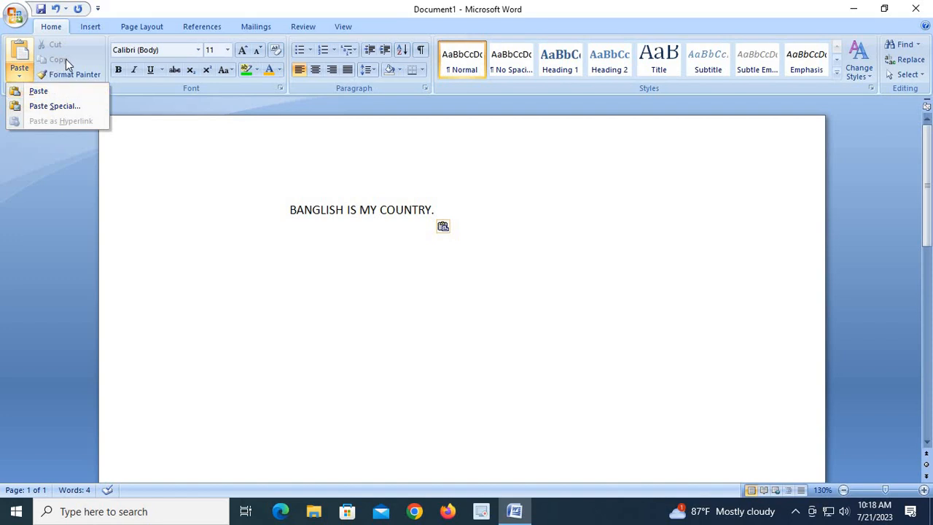
{"action": "left_click", "coordinate": [162, 233]}
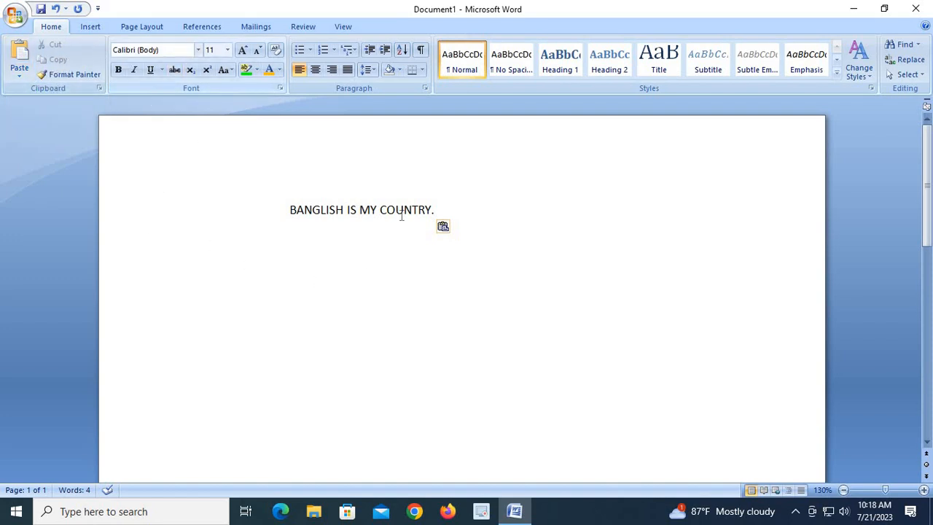
- Look through the available fonts, previewing ones such as Arial Narrow on the sentence, without applying any
{"action": "triple_click", "coordinate": [299, 207]}
{"action": "key", "text": "ctrl+c"}
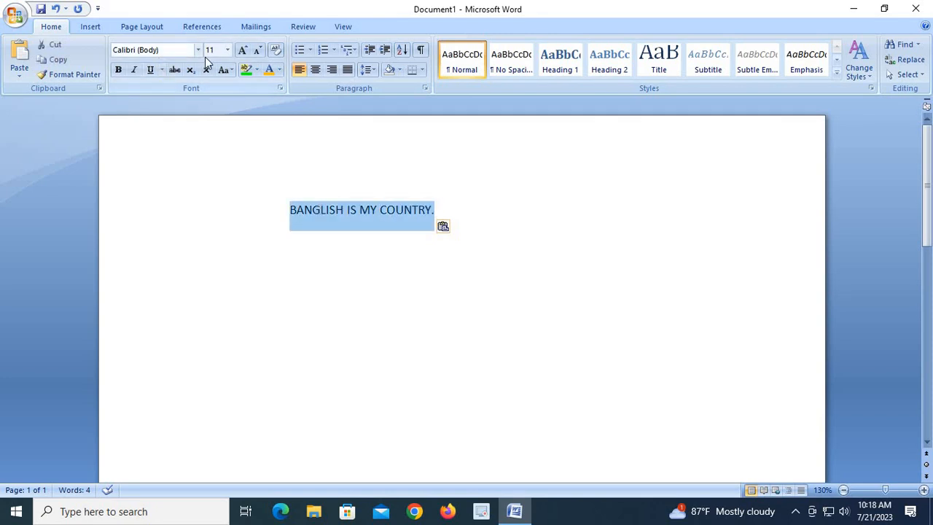
{"action": "left_click", "coordinate": [197, 50]}
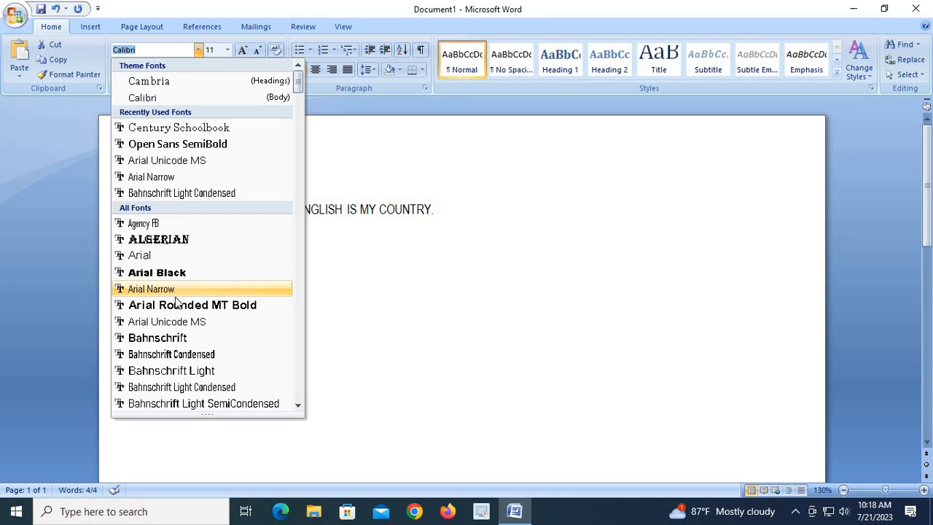
{"action": "left_click", "coordinate": [437, 275]}
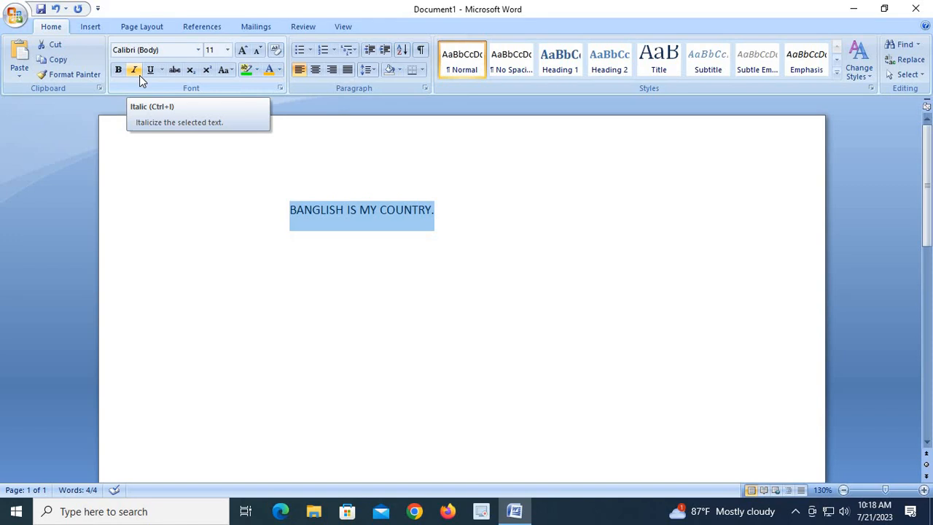
{"action": "key", "text": "ctrl+v"}
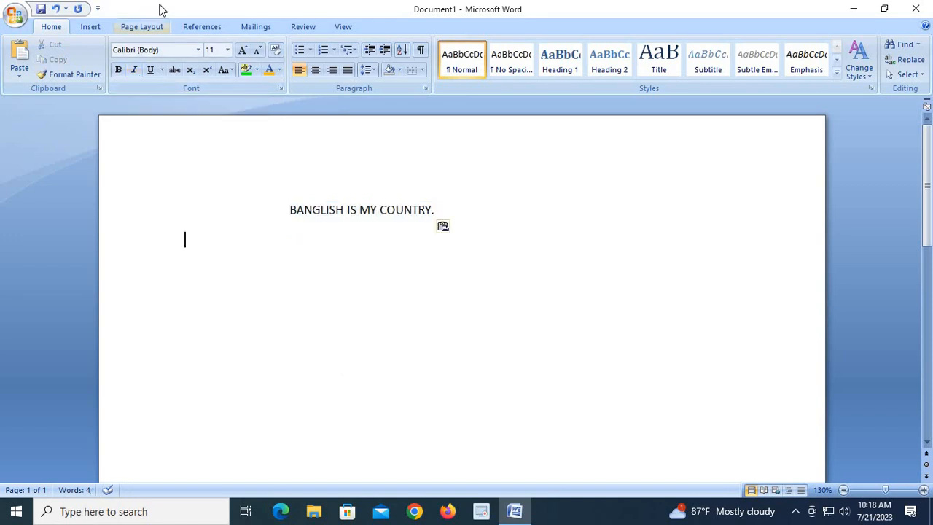
{"action": "left_click", "coordinate": [198, 48]}
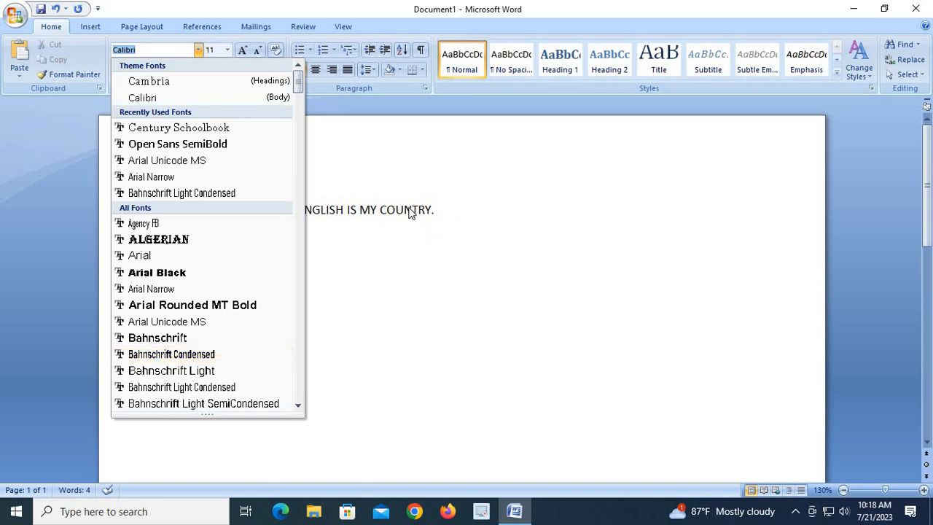
{"action": "left_click", "coordinate": [437, 215]}
- Preview other fonts on the sentence without applying one, and set its font size to 26
{"action": "left_click_drag", "start_coordinate": [429, 212], "coordinate": [311, 217]}
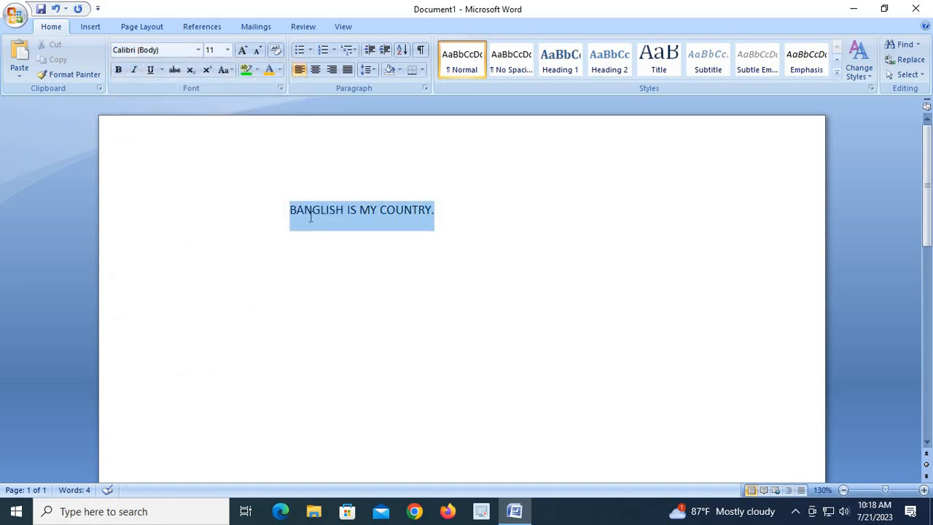
{"action": "left_click", "coordinate": [197, 50]}
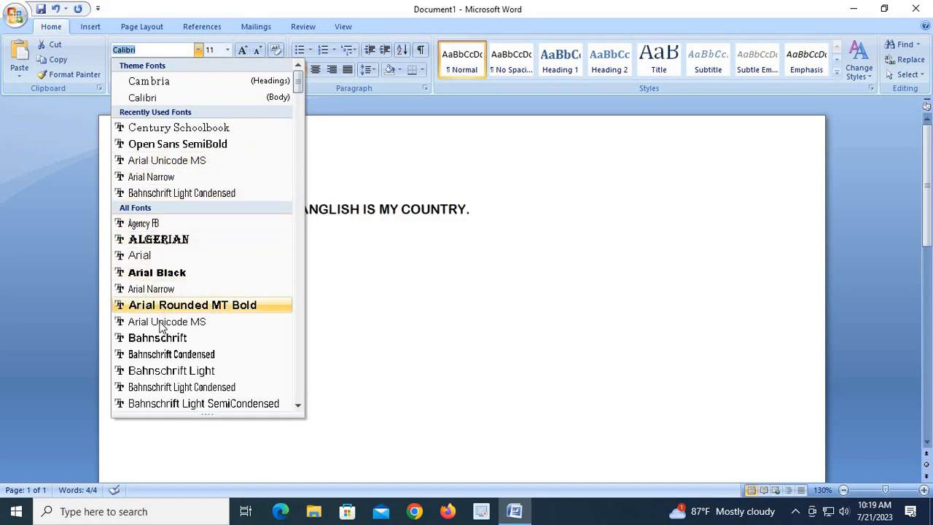
{"action": "left_click", "coordinate": [390, 245]}
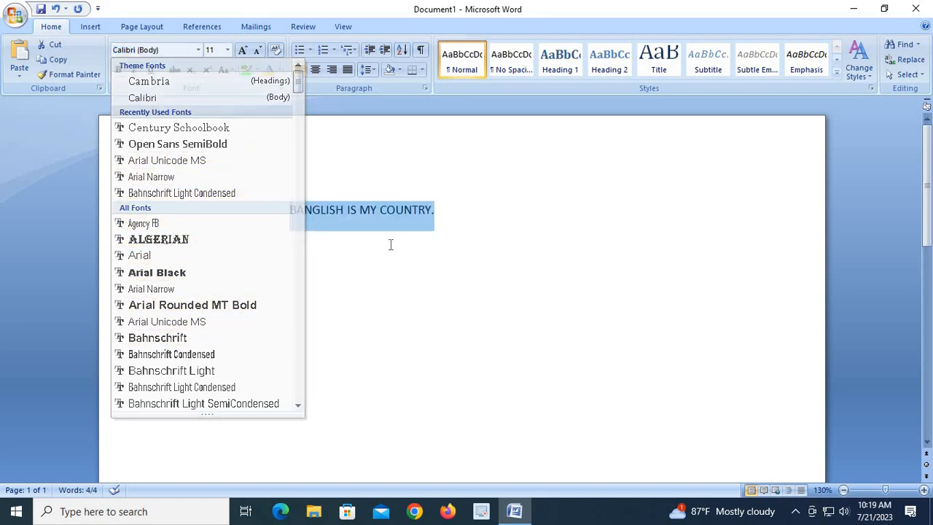
{"action": "left_click", "coordinate": [228, 50]}
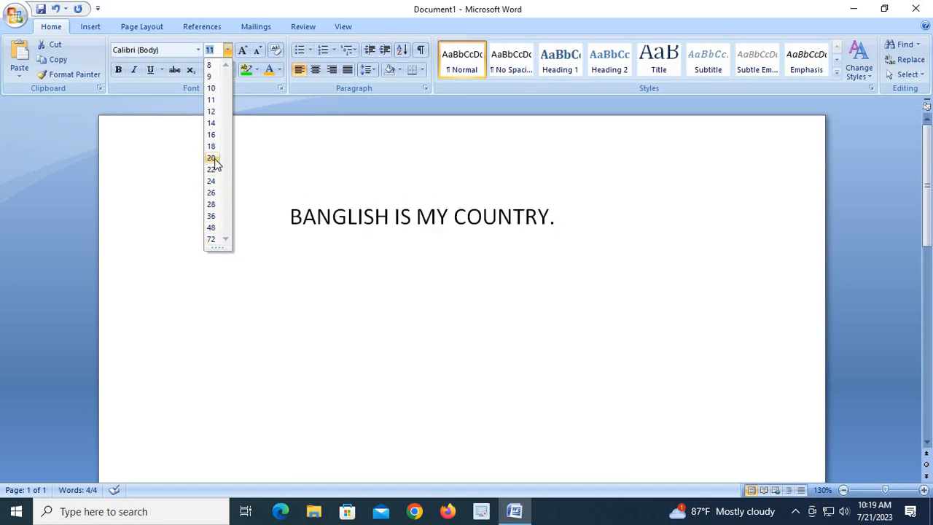
{"action": "left_click", "coordinate": [217, 194]}
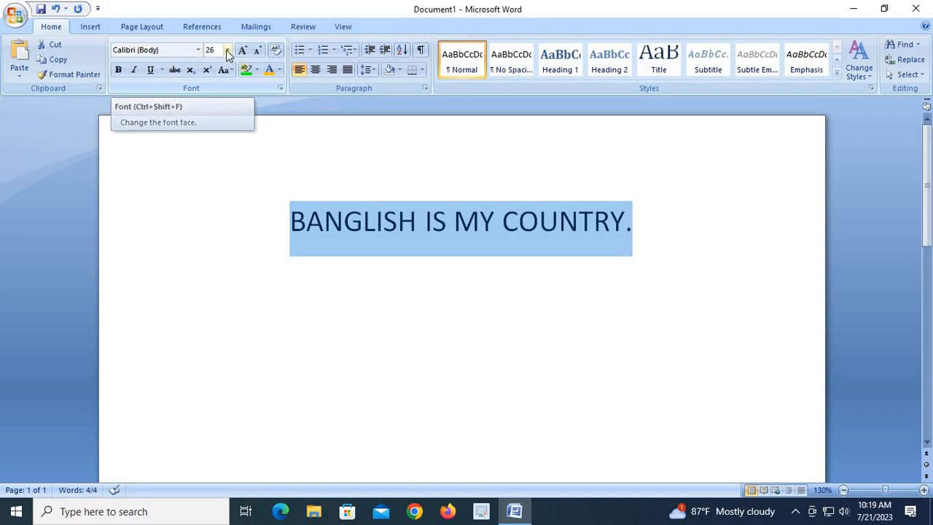
- Format the sentence as bold and italic with a double underline
{"action": "left_click", "coordinate": [119, 71]}
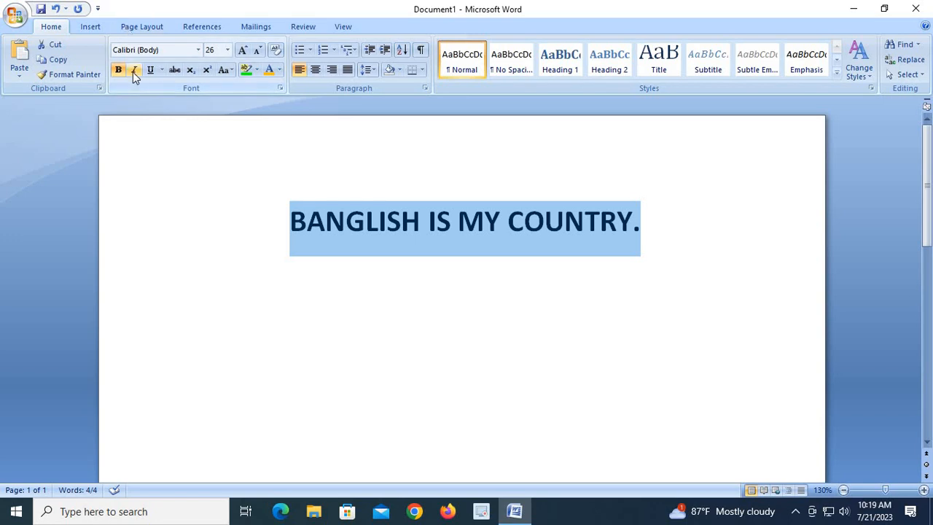
{"action": "left_click", "coordinate": [135, 71]}
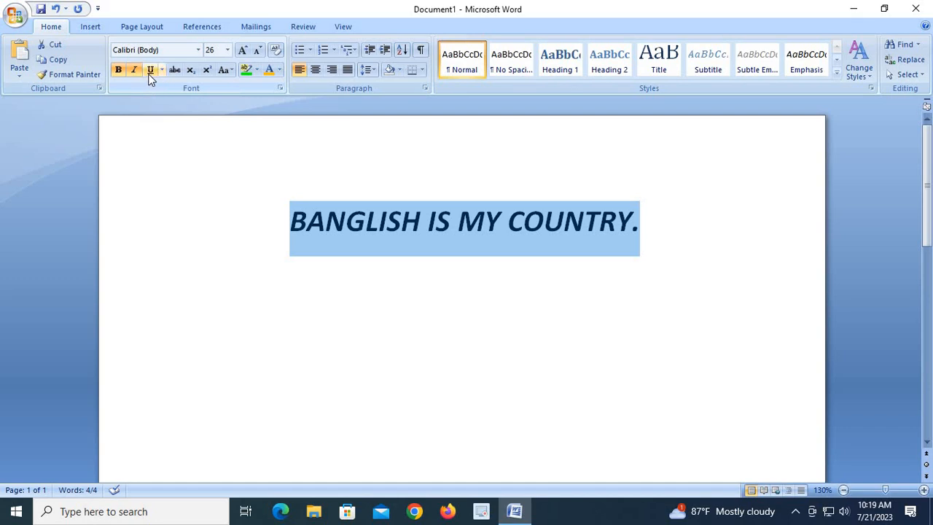
{"action": "left_click", "coordinate": [150, 71]}
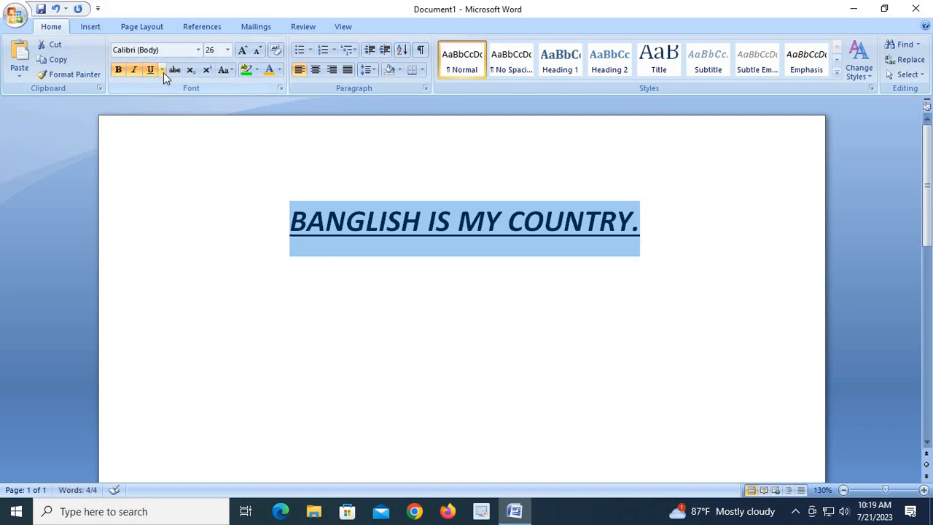
{"action": "left_click", "coordinate": [164, 69]}
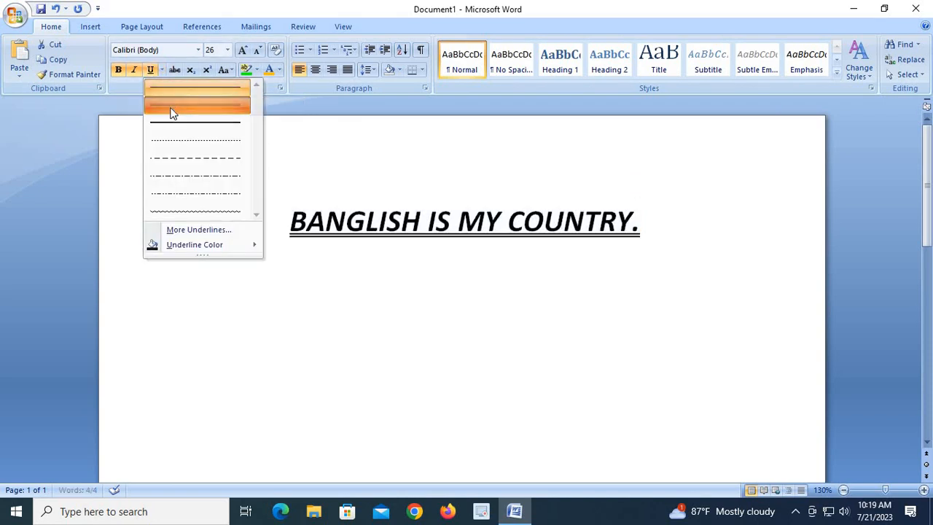
{"action": "left_click", "coordinate": [174, 106]}
- Preview other underline styles, view the additional underline settings in the Font dialog, and leave it without changes
{"action": "left_click", "coordinate": [162, 70]}
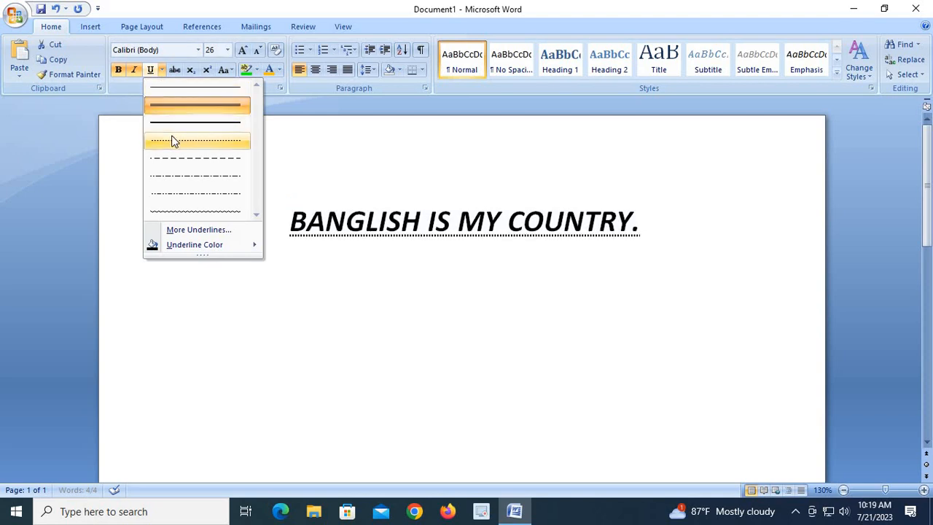
{"action": "left_click", "coordinate": [198, 229]}
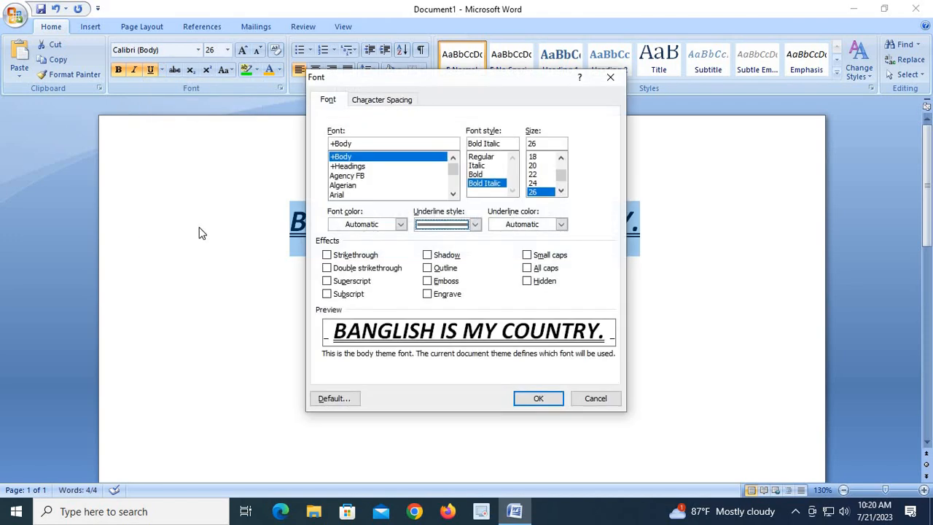
{"action": "left_click", "coordinate": [610, 78]}
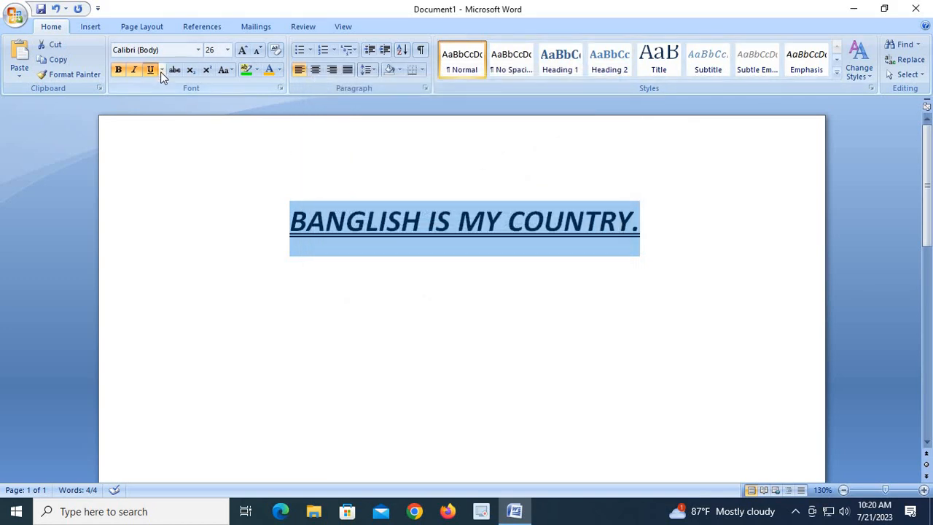
- Set the colour of the sentence's double underline to the standard purple
{"action": "left_click", "coordinate": [162, 70]}
{"action": "mouse_move", "coordinate": [240, 244]}
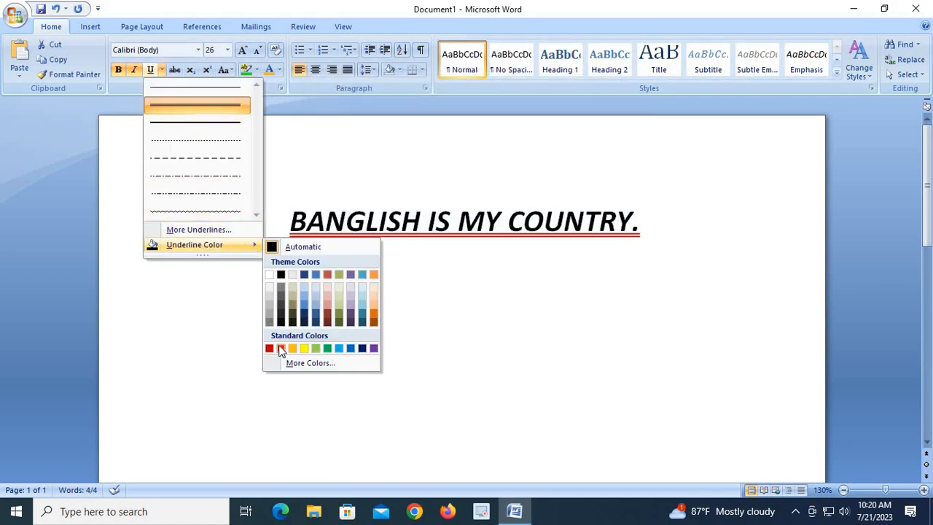
{"action": "left_click", "coordinate": [374, 351]}
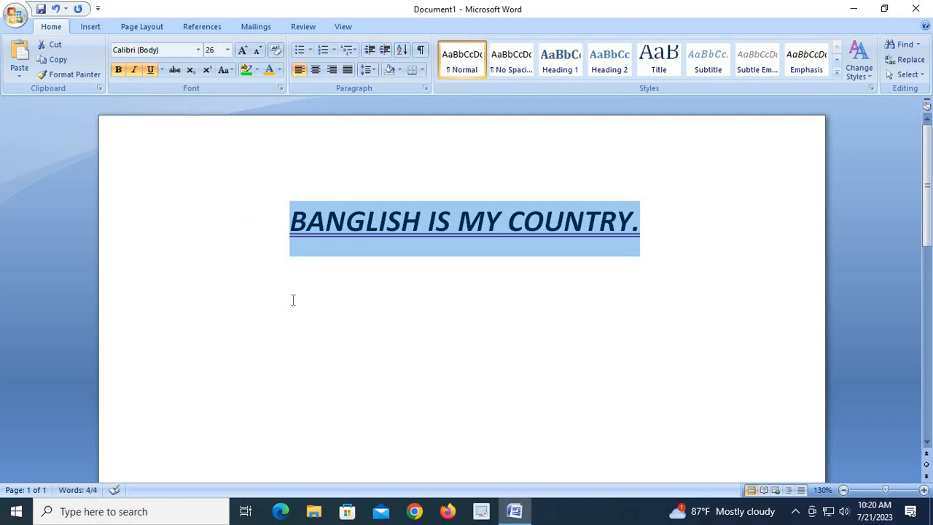
{"action": "left_click", "coordinate": [416, 285]}
- Remove the underline, italic and bold formatting from the whole sentence
{"action": "left_click_drag", "start_coordinate": [280, 227], "coordinate": [656, 226]}
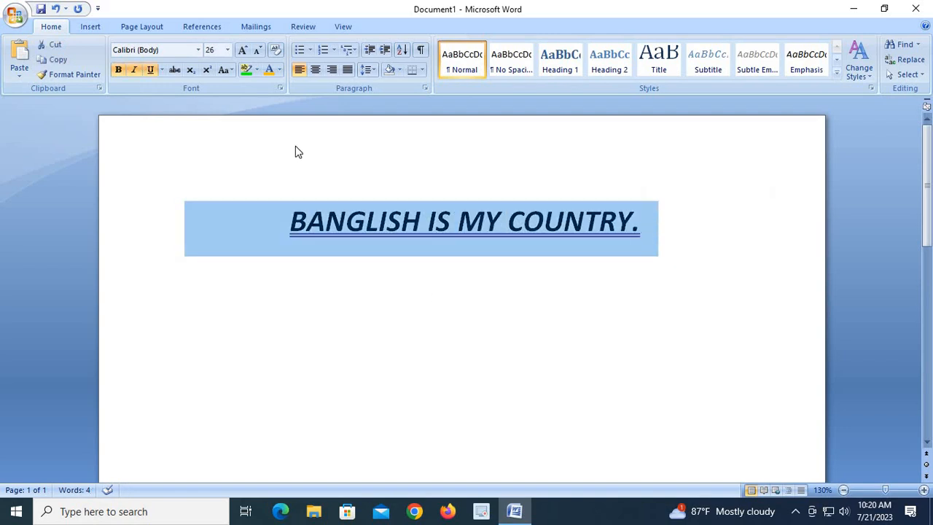
{"action": "left_click", "coordinate": [149, 70]}
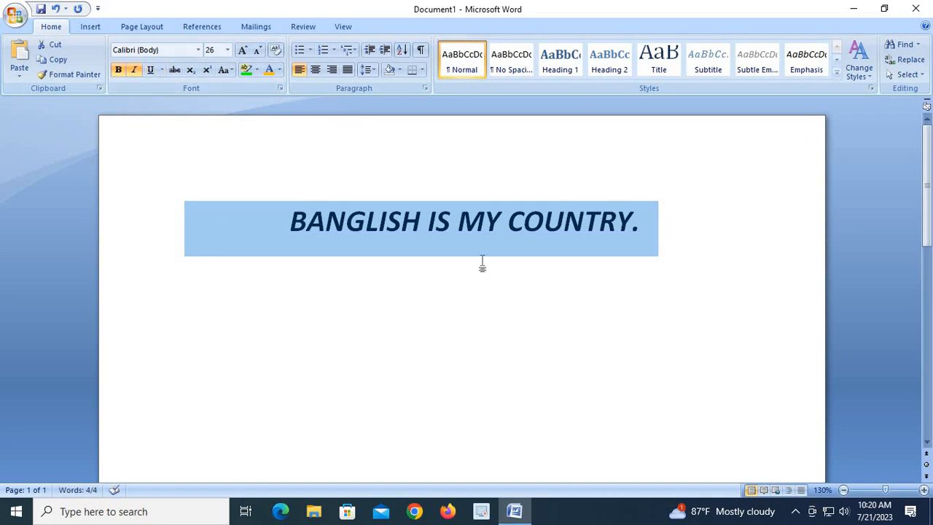
{"action": "left_click", "coordinate": [134, 69]}
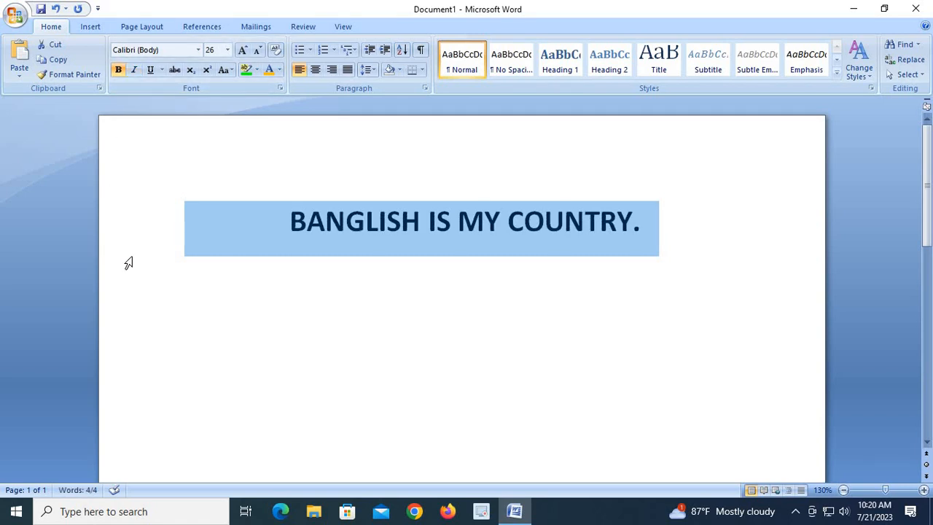
{"action": "left_click", "coordinate": [119, 70]}
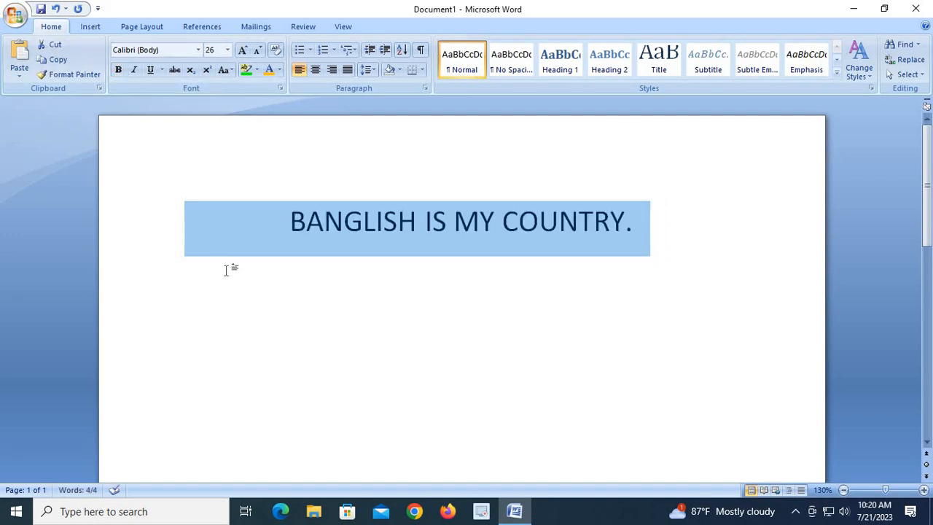
- Apply and remove strikethrough on the sentence, and grow its font size to 36 before shrinking it back to 26
{"action": "left_click", "coordinate": [178, 71]}
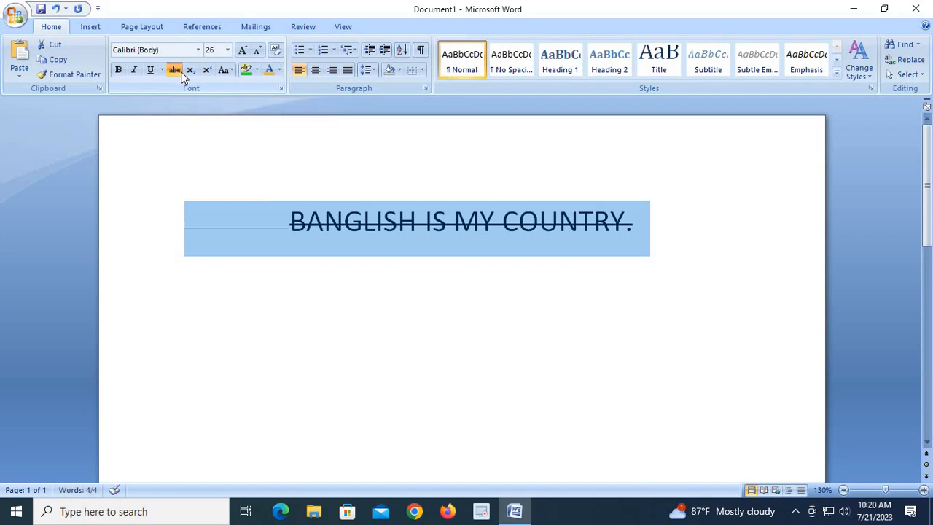
{"action": "left_click", "coordinate": [175, 70]}
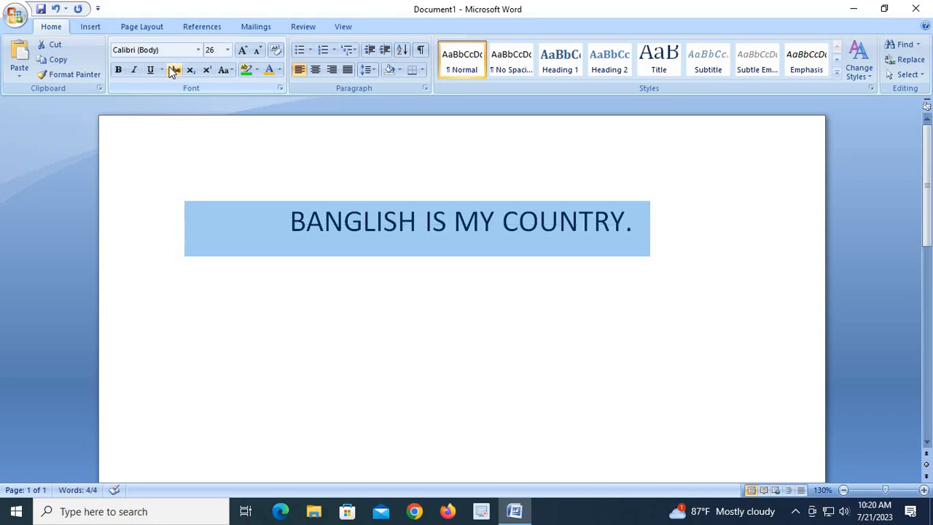
{"action": "left_click", "coordinate": [248, 49]}
{"action": "left_click", "coordinate": [250, 49]}
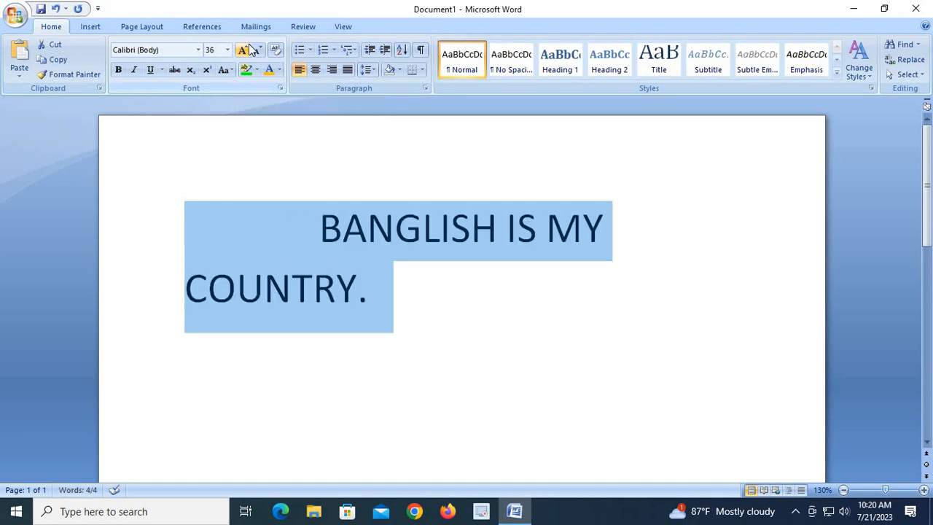
{"action": "left_click", "coordinate": [259, 49]}
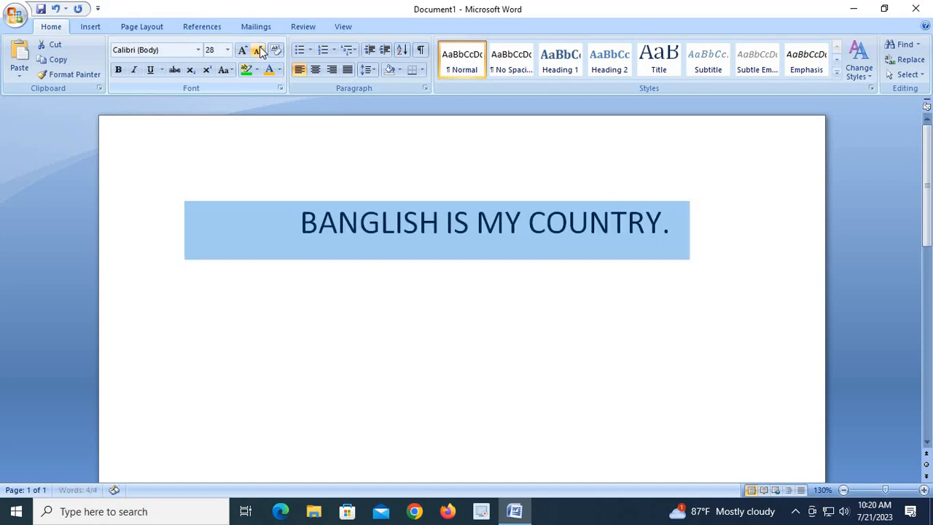
{"action": "left_click", "coordinate": [258, 50]}
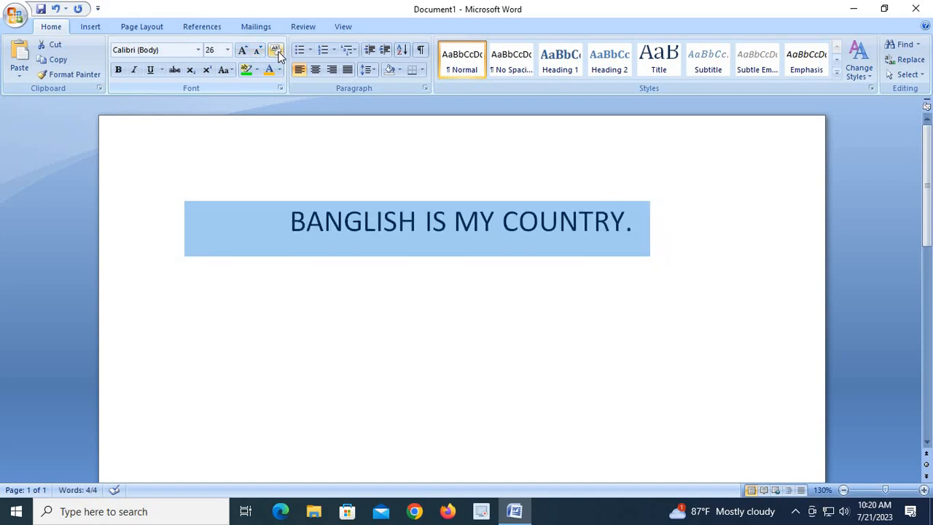
- Clear all formatting from the sentence and deselect it
{"action": "left_click", "coordinate": [277, 55]}
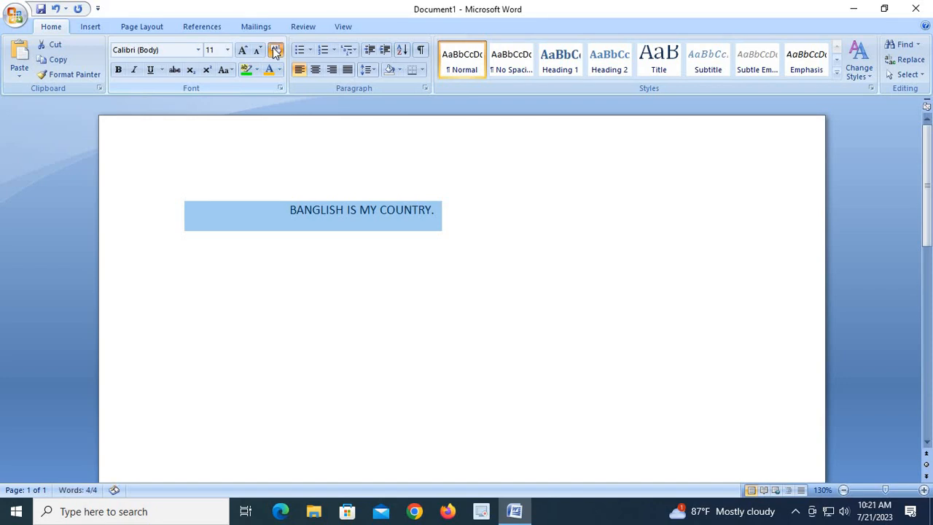
{"action": "right_click", "coordinate": [277, 55]}
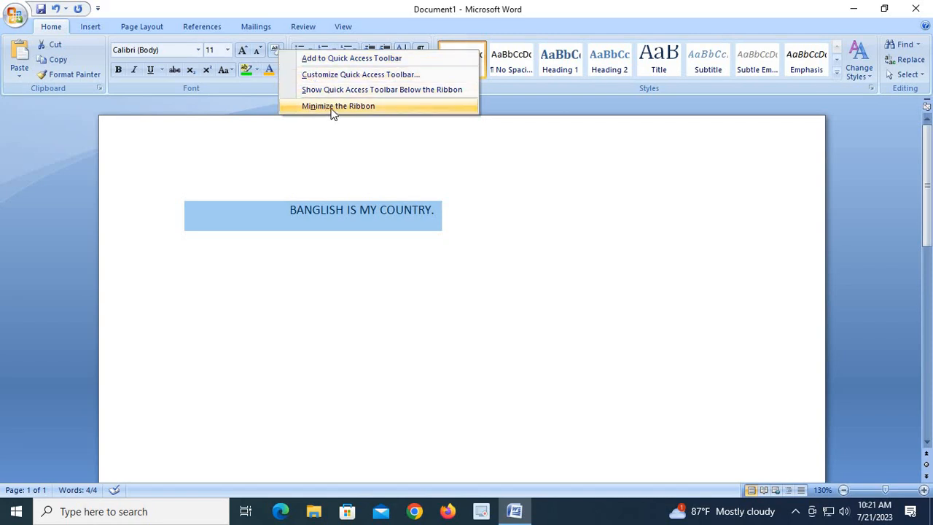
{"action": "left_click", "coordinate": [309, 155]}
{"action": "left_click", "coordinate": [330, 281]}
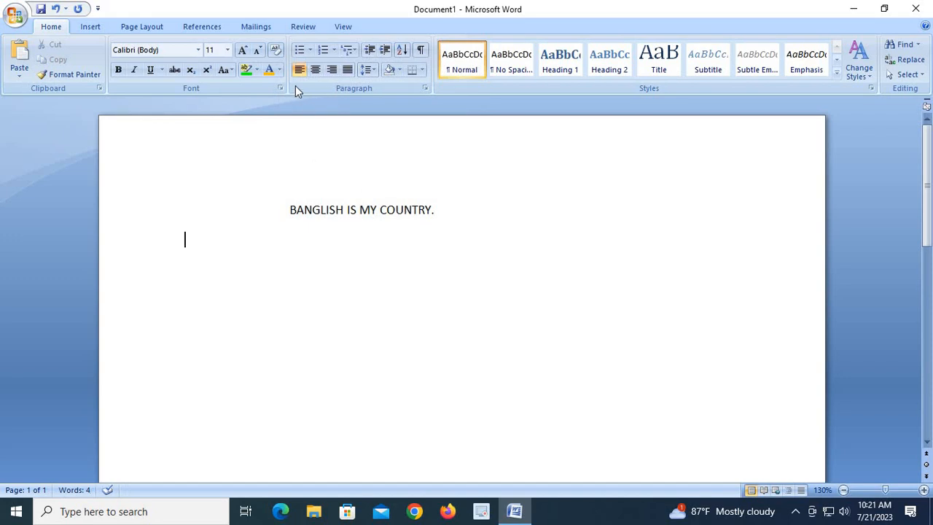
- Preview highlight colours on the sentence without applying one, and set its font colour to the standard red
{"action": "left_click_drag", "start_coordinate": [323, 208], "coordinate": [447, 218]}
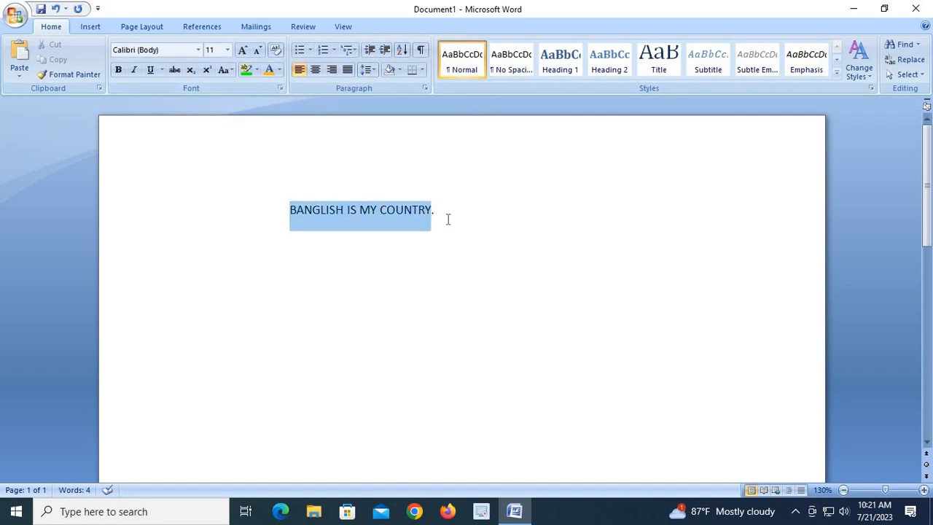
{"action": "left_click", "coordinate": [256, 69]}
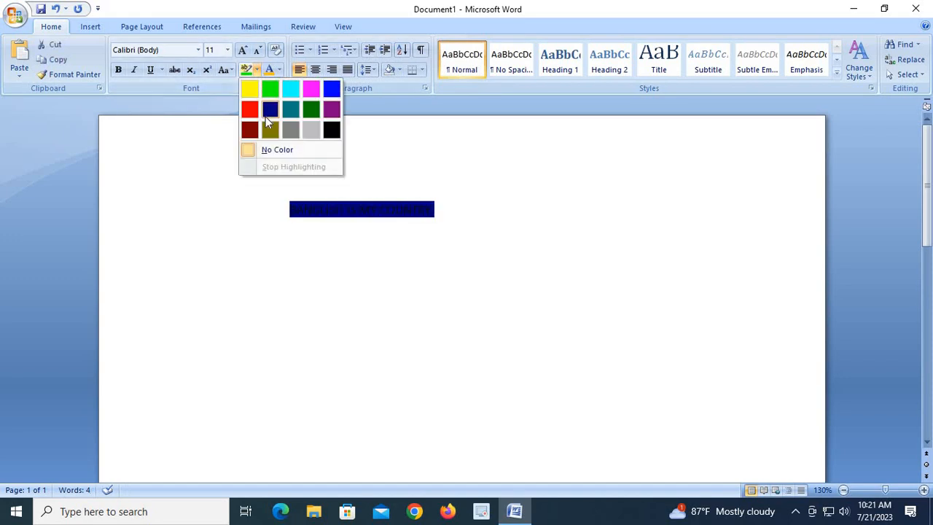
{"action": "left_click", "coordinate": [280, 70]}
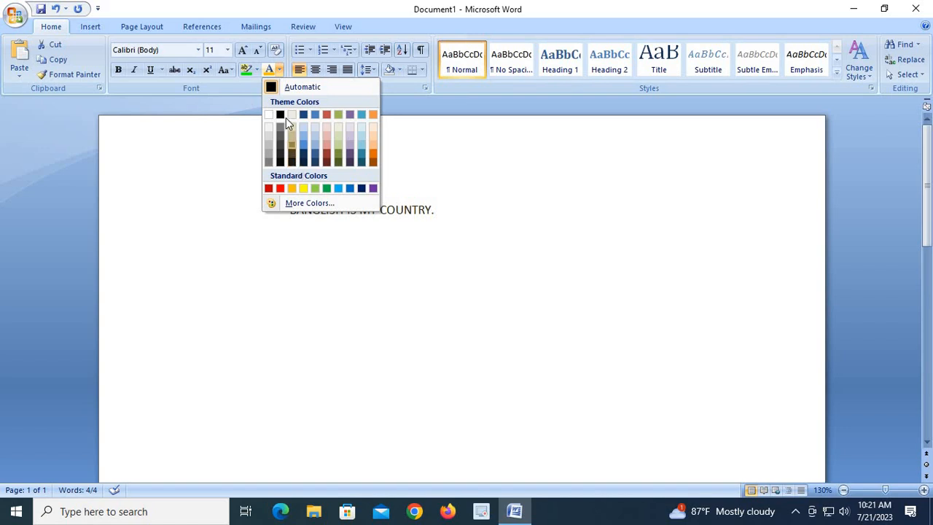
{"action": "left_click", "coordinate": [279, 190]}
{"action": "left_click", "coordinate": [227, 328]}
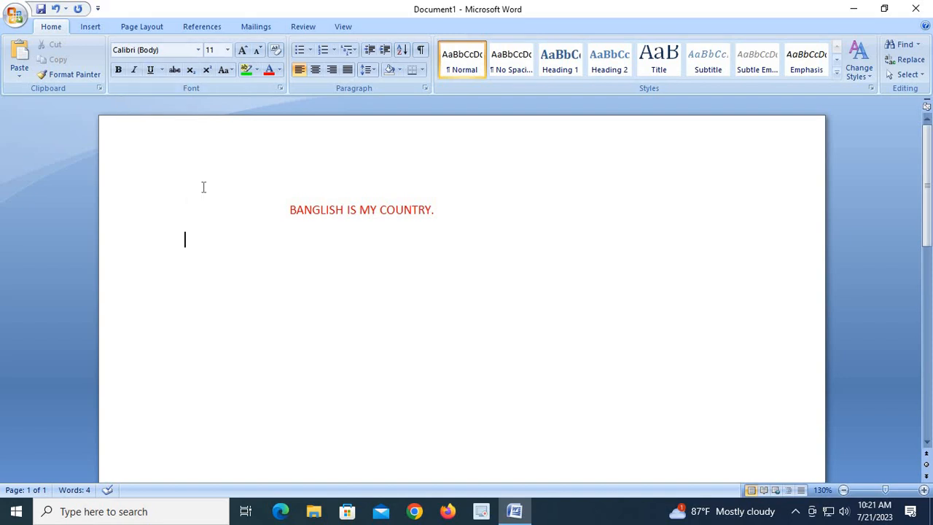
- View the letter case options and change the whole sentence to sentence case
{"action": "left_click", "coordinate": [232, 70]}
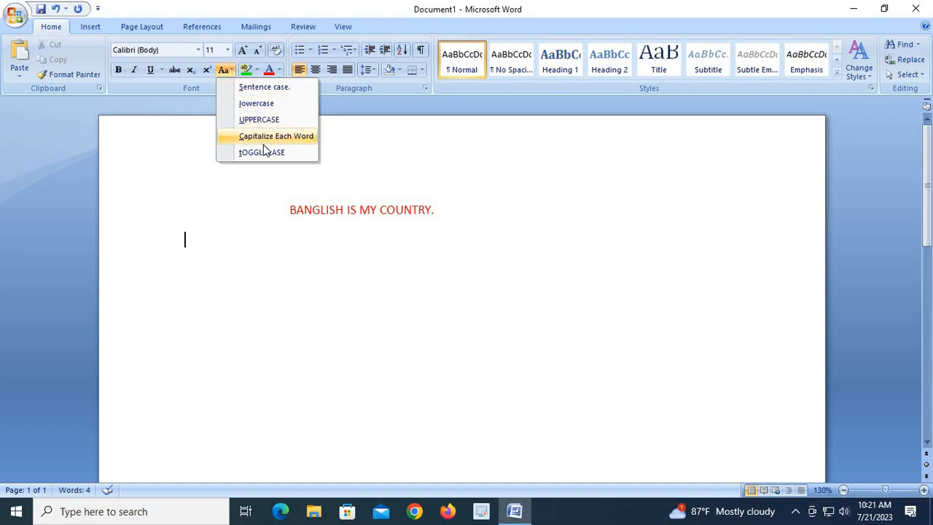
{"action": "left_click", "coordinate": [402, 227]}
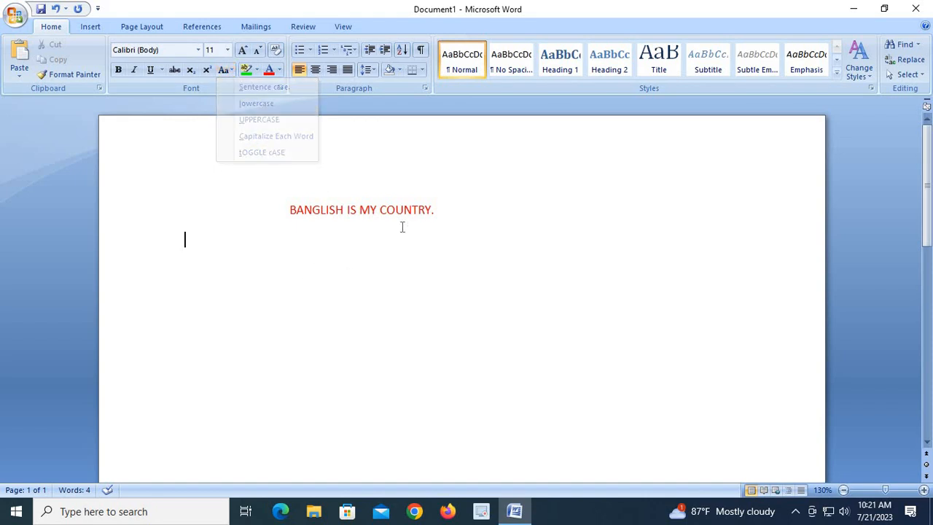
{"action": "left_click_drag", "start_coordinate": [289, 210], "coordinate": [410, 211]}
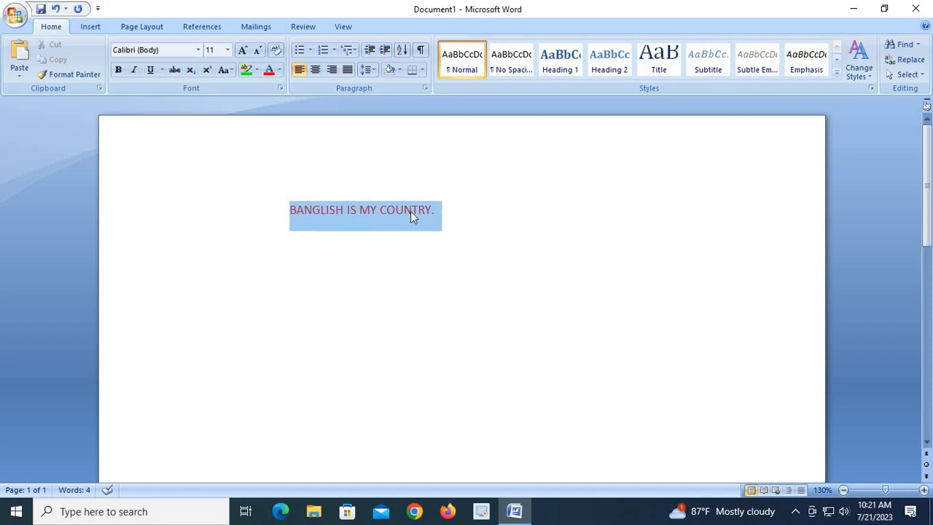
{"action": "left_click", "coordinate": [229, 70]}
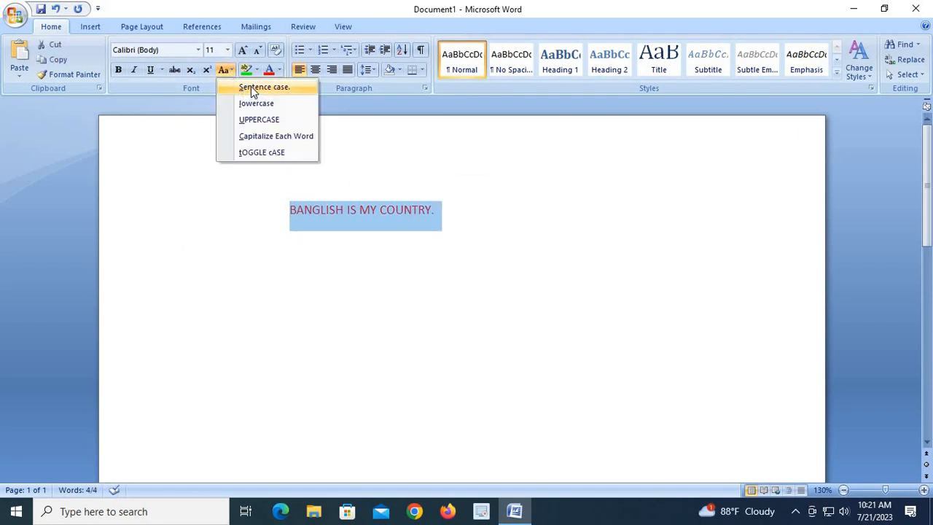
{"action": "left_click", "coordinate": [252, 89]}
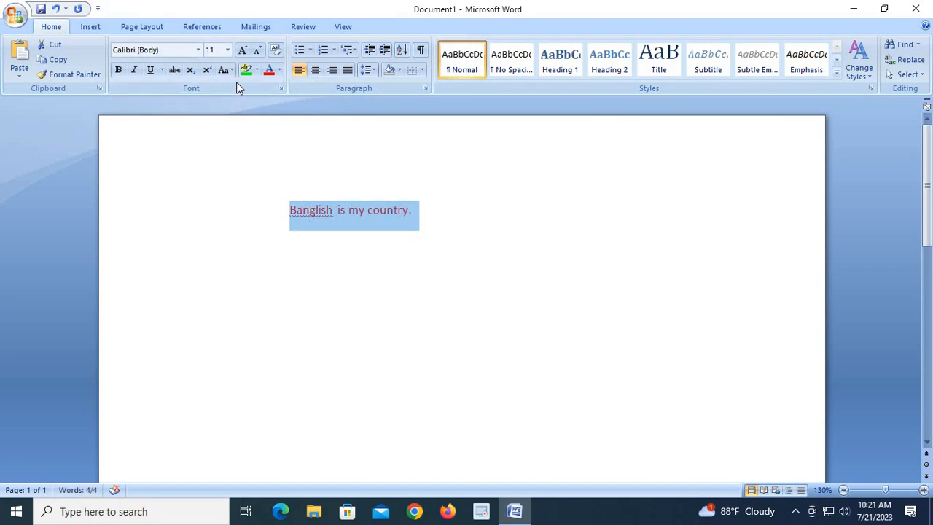
- Change the selected sentence to lowercase and again to uppercase
{"action": "left_click", "coordinate": [231, 70]}
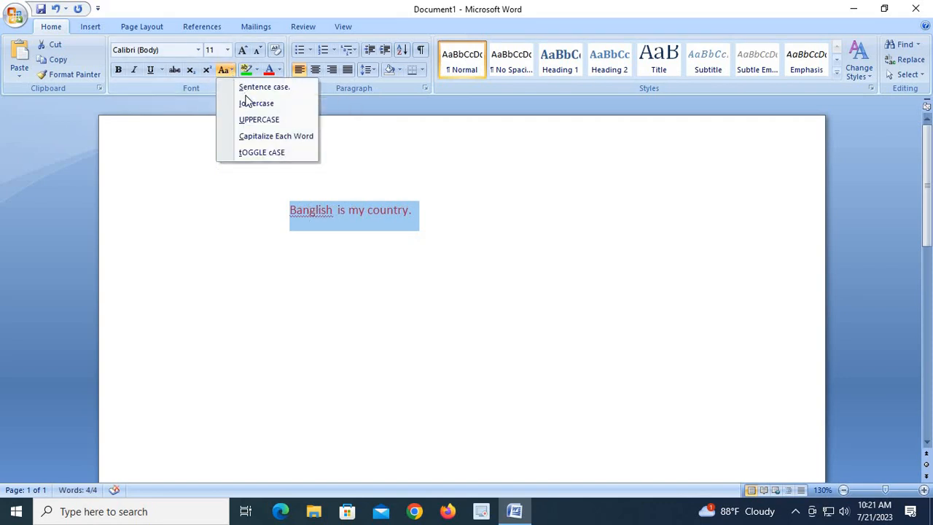
{"action": "left_click", "coordinate": [248, 105]}
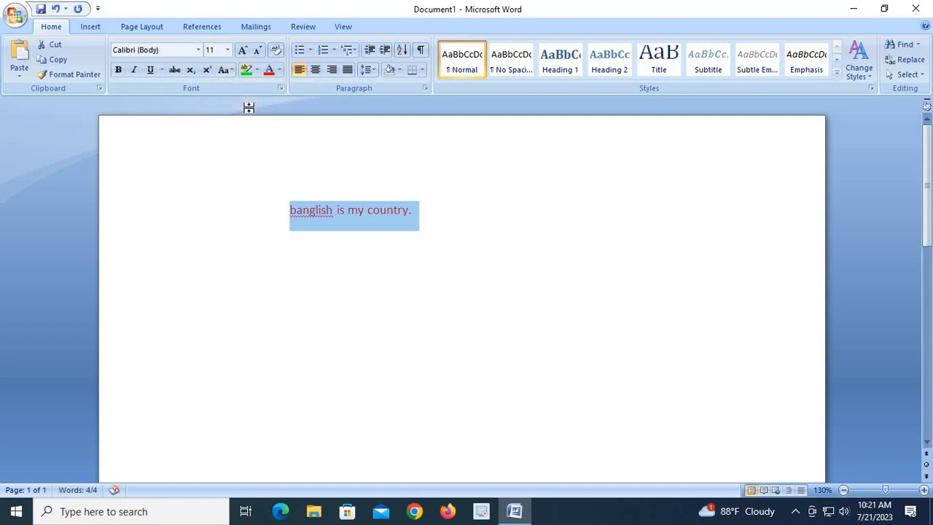
{"action": "left_click", "coordinate": [232, 69]}
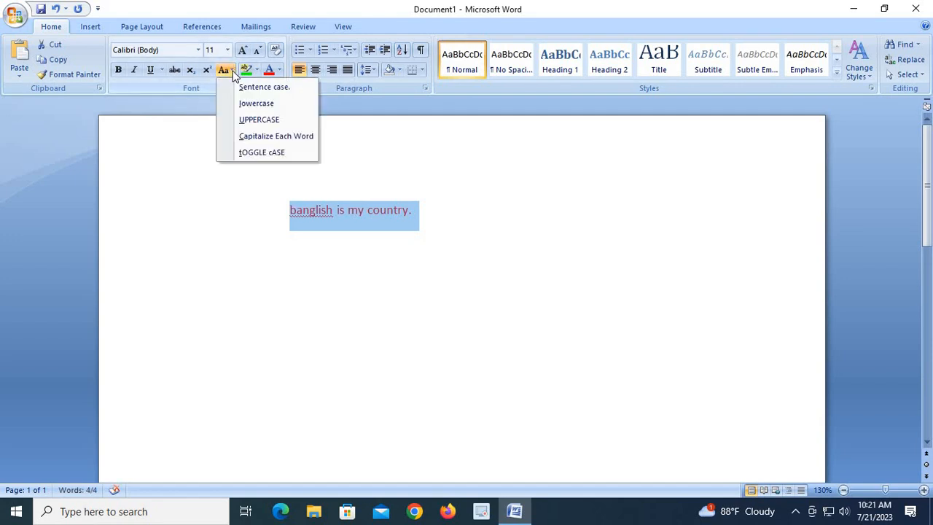
{"action": "left_click", "coordinate": [254, 120]}
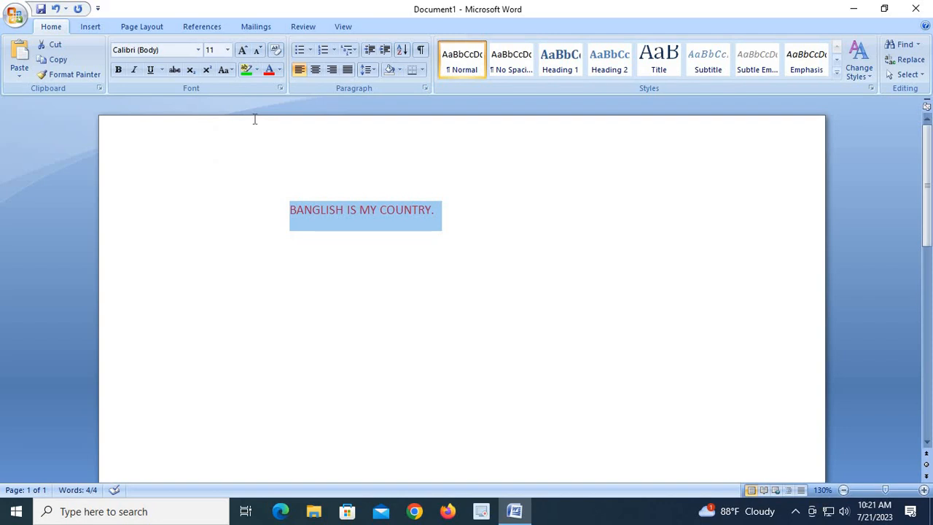
- Capitalize each word of the selected sentence, and toggle its letter case
{"action": "left_click", "coordinate": [232, 69]}
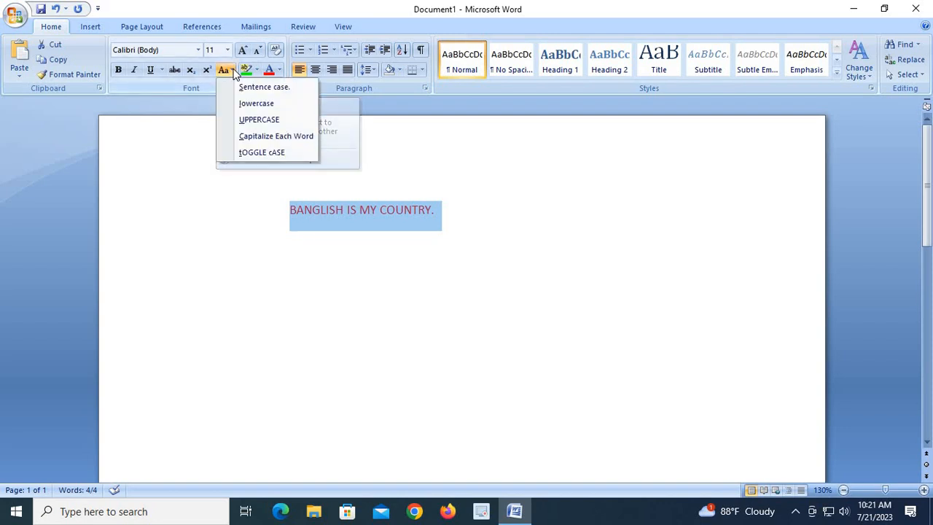
{"action": "left_click", "coordinate": [256, 137]}
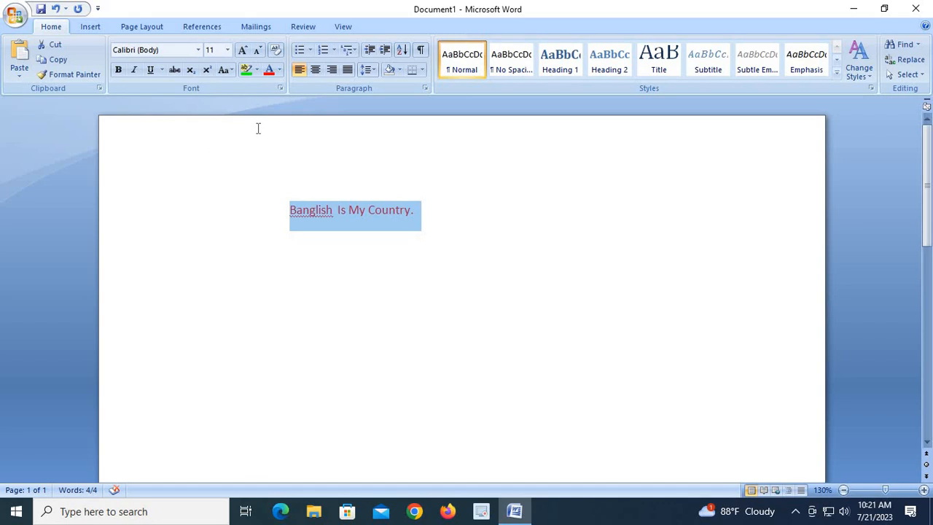
{"action": "left_click", "coordinate": [228, 68]}
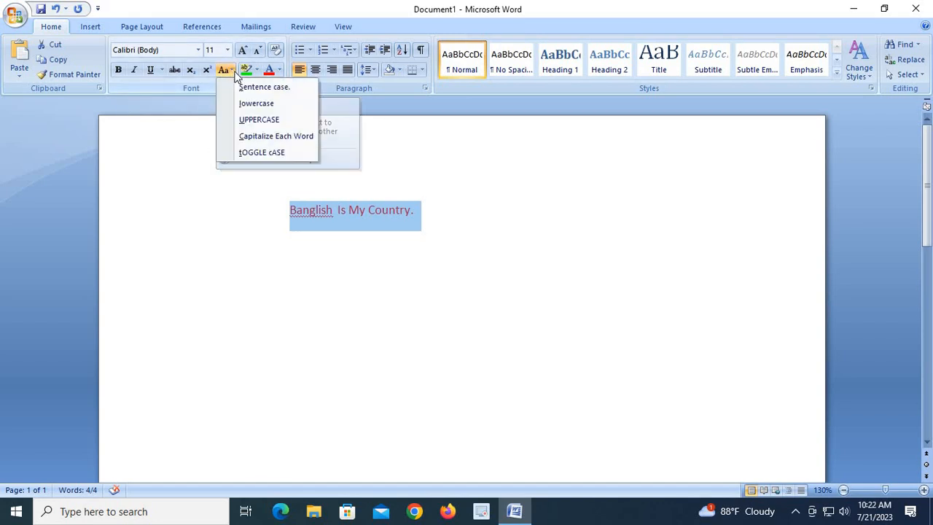
{"action": "left_click", "coordinate": [251, 152]}
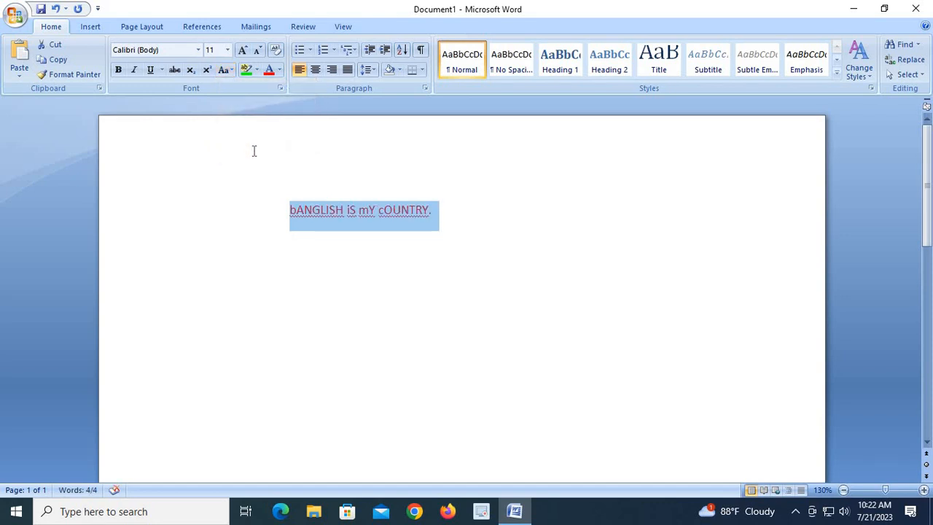
- Return the text to sentence case, and replace the misspelled word "Banglish" with the spelling suggestion "Bangles'"
{"action": "left_click", "coordinate": [228, 68]}
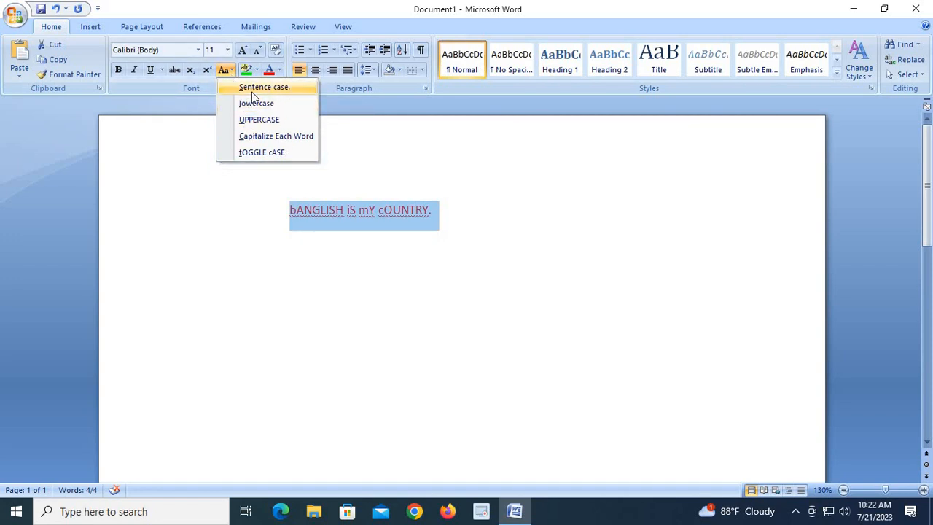
{"action": "left_click", "coordinate": [253, 91]}
{"action": "left_click", "coordinate": [281, 252]}
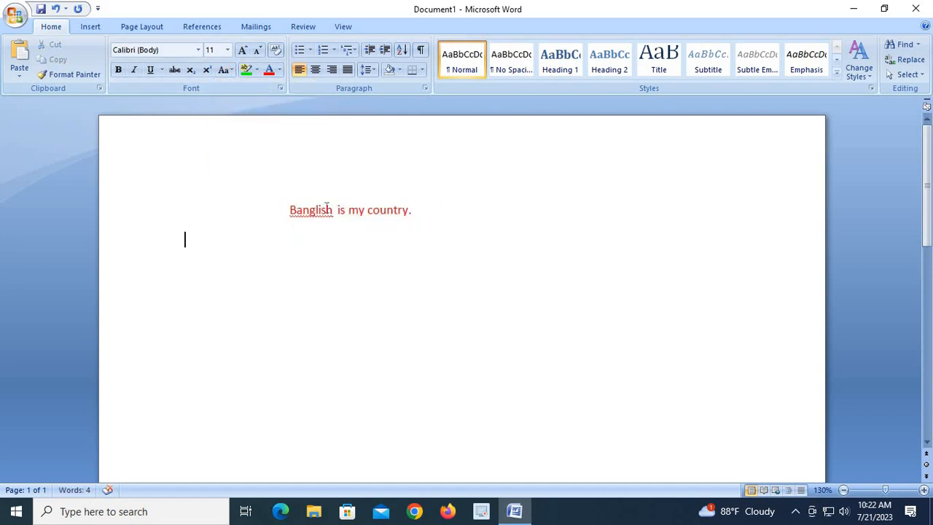
{"action": "right_click", "coordinate": [317, 210]}
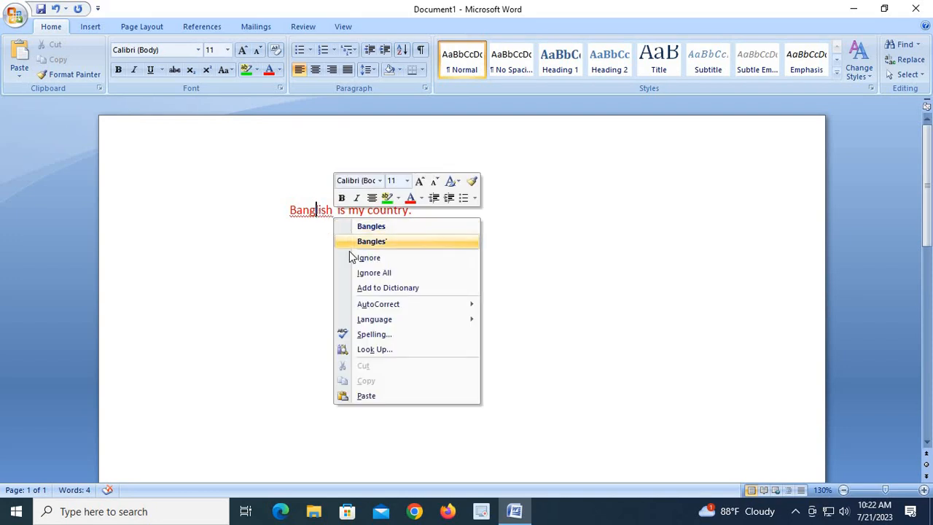
{"action": "key", "text": "Return"}
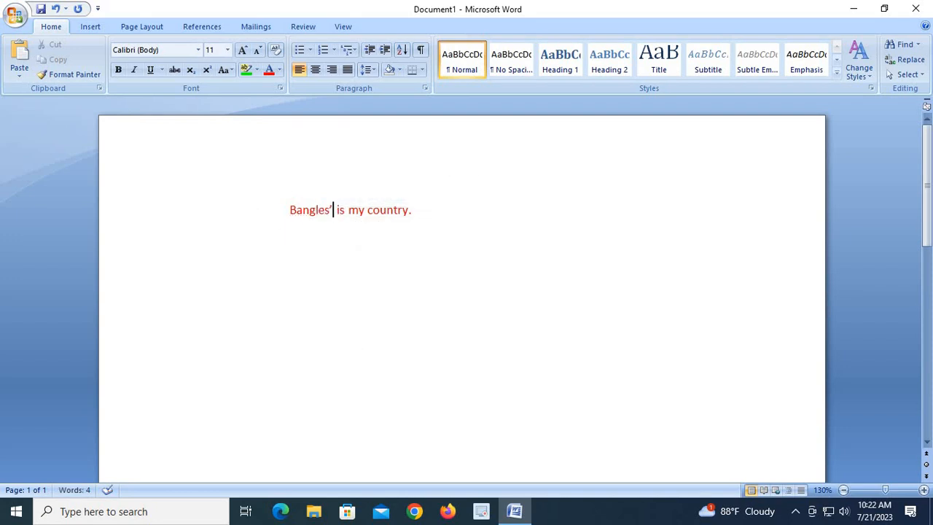
- Correct the ending of the sentence's first word so that it reads "Bangladesh"
{"action": "key", "text": "BackSpace"}
{"action": "key", "text": "BackSpace"}
{"action": "key", "text": "BackSpace"}
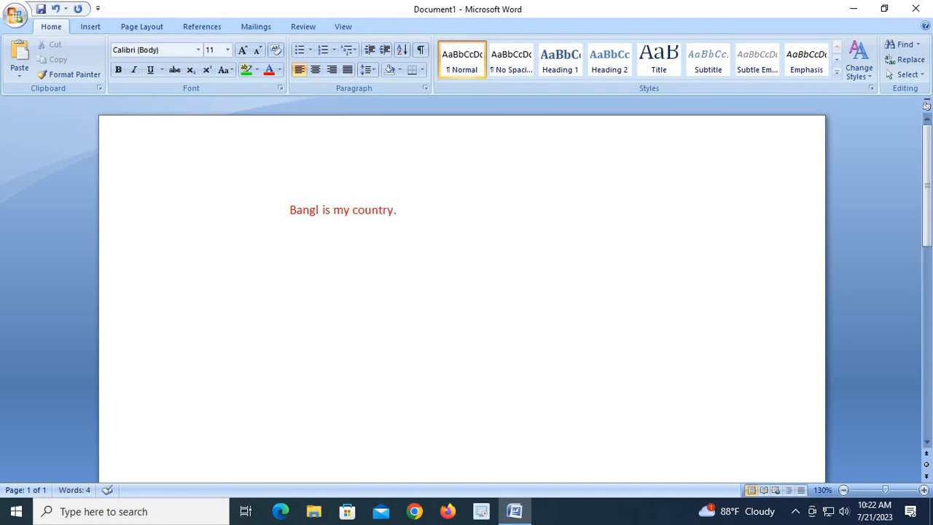
{"action": "type", "text": "A"}
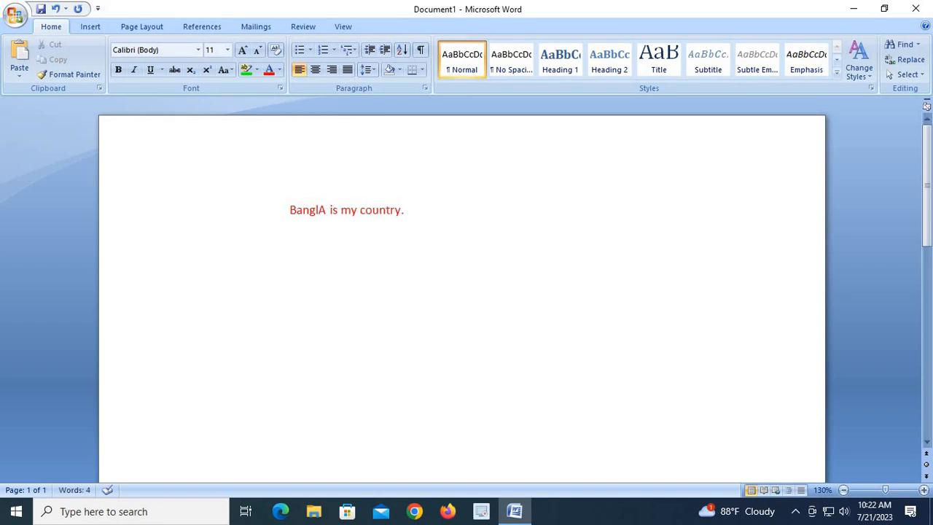
{"action": "type", "text": "DESH"}
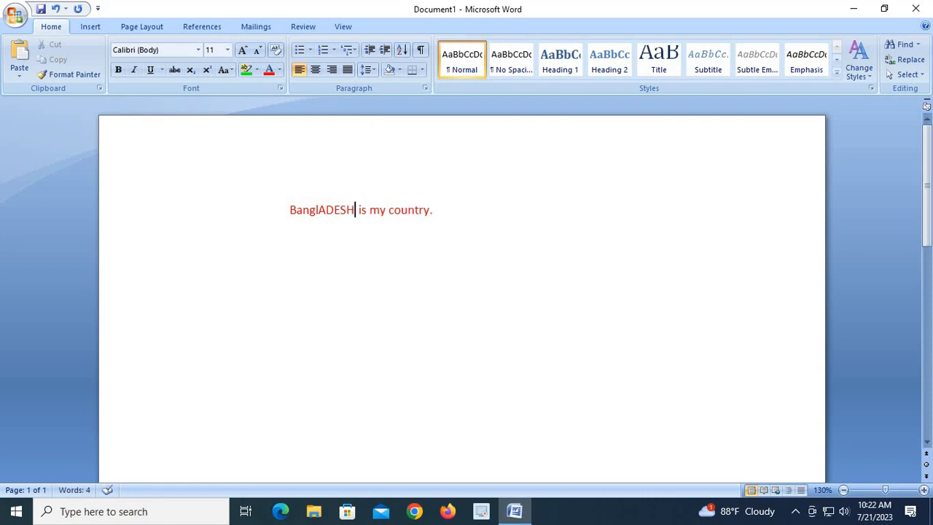
{"action": "key", "text": "BackSpace"}
{"action": "key", "text": "BackSpace"}
{"action": "key", "text": "BackSpace"}
{"action": "key", "text": "BackSpace"}
{"action": "key", "text": "BackSpace"}
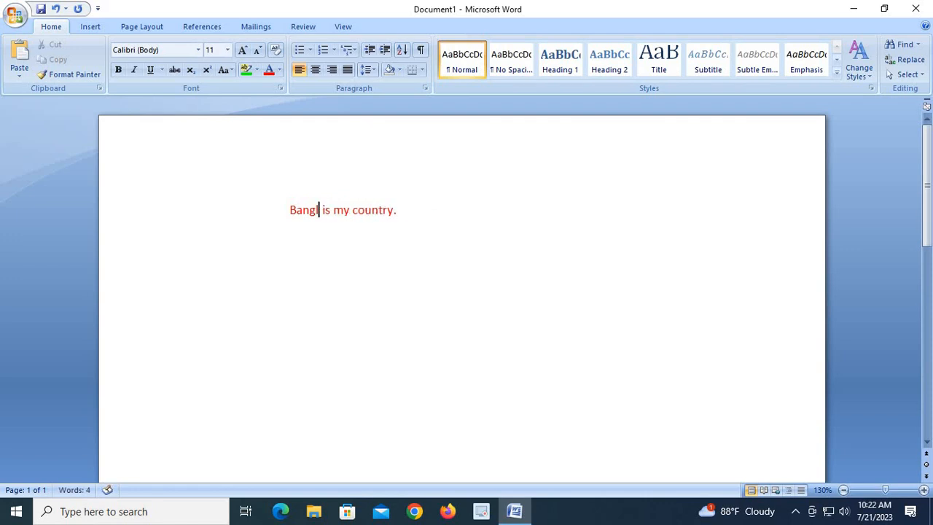
{"action": "type", "text": "a"}
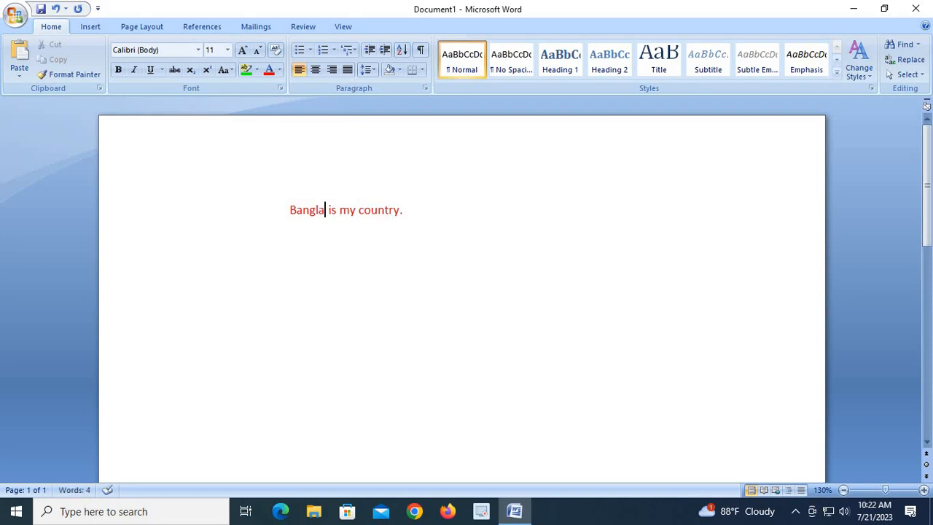
{"action": "type", "text": "desh"}
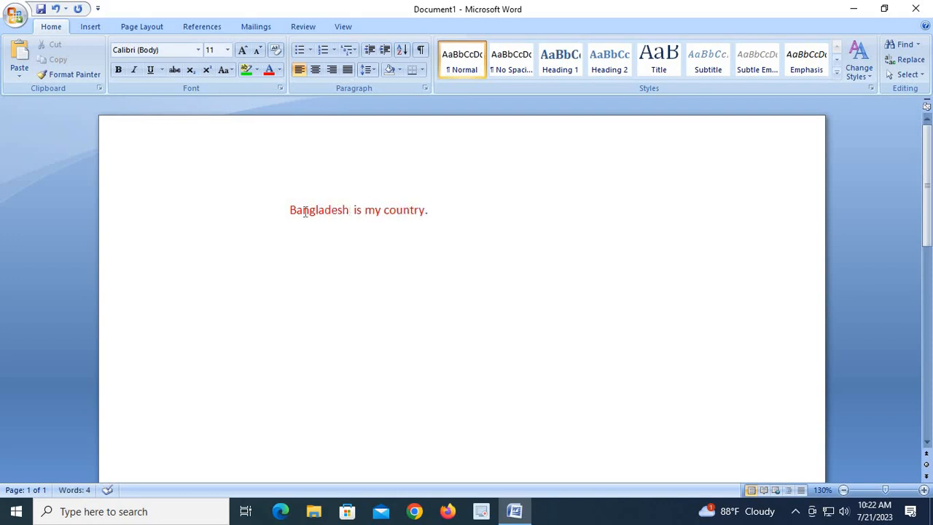
- Apply the arrowhead bullet from the bullet library to the whole sentence
{"action": "left_click_drag", "start_coordinate": [353, 212], "coordinate": [436, 213]}
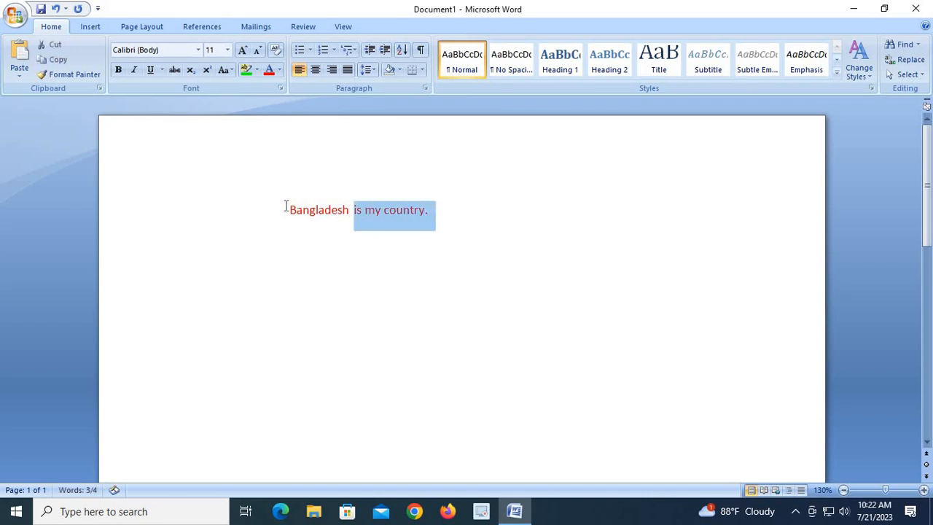
{"action": "left_click_drag", "start_coordinate": [286, 206], "coordinate": [440, 204]}
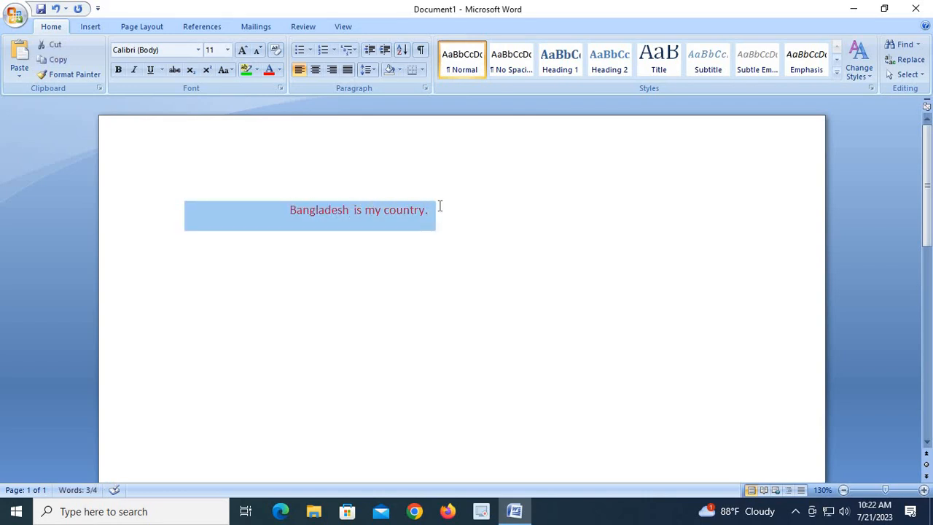
{"action": "left_click", "coordinate": [534, 275]}
{"action": "left_click_drag", "start_coordinate": [293, 204], "coordinate": [454, 208]}
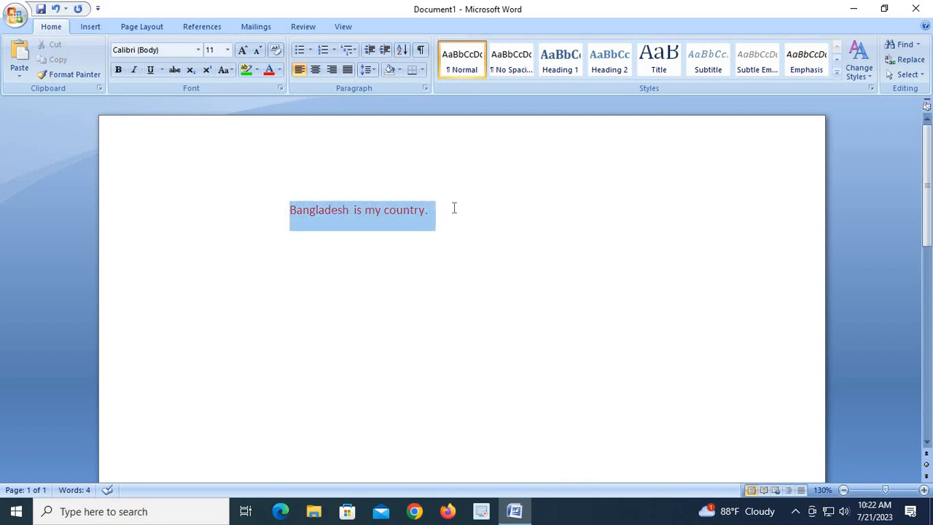
{"action": "left_click", "coordinate": [311, 50]}
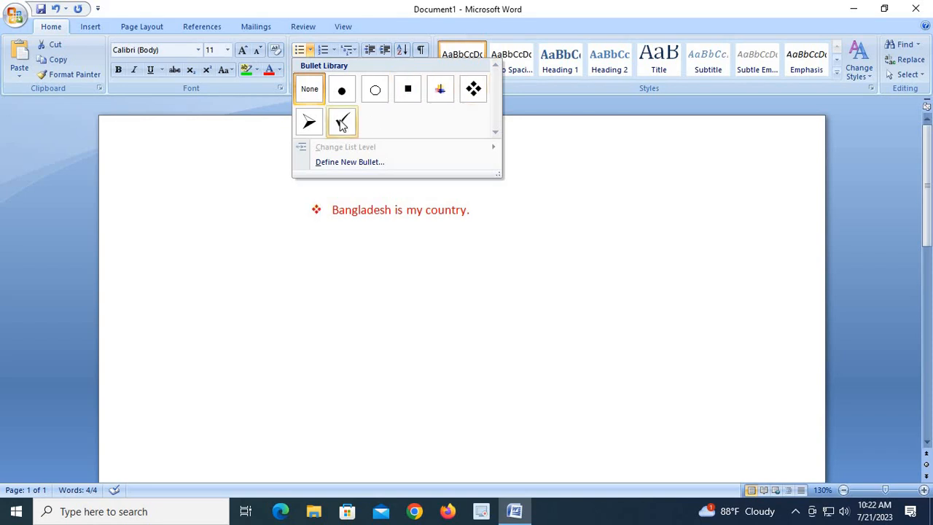
{"action": "left_click", "coordinate": [310, 122]}
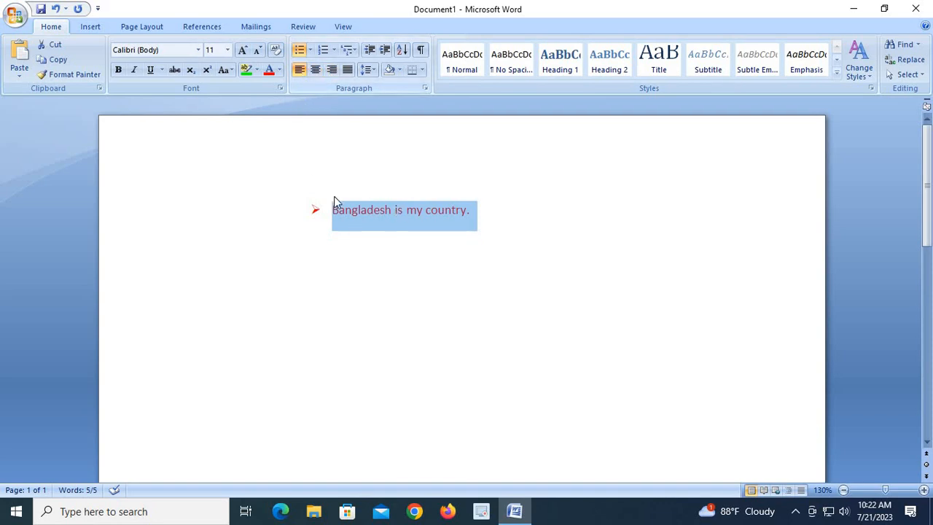
- Try right and justified alignment on the bulleted sentence, and centre it
{"action": "left_click", "coordinate": [332, 70]}
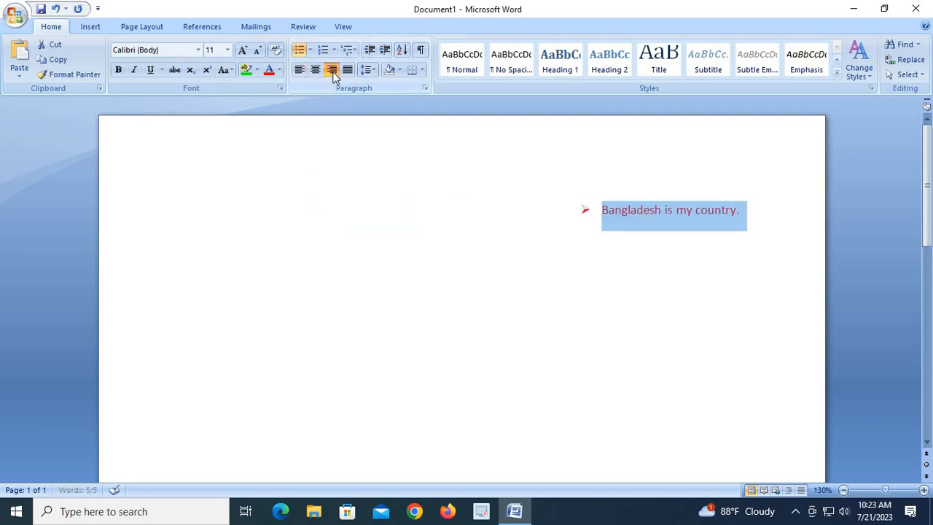
{"action": "left_click", "coordinate": [348, 71]}
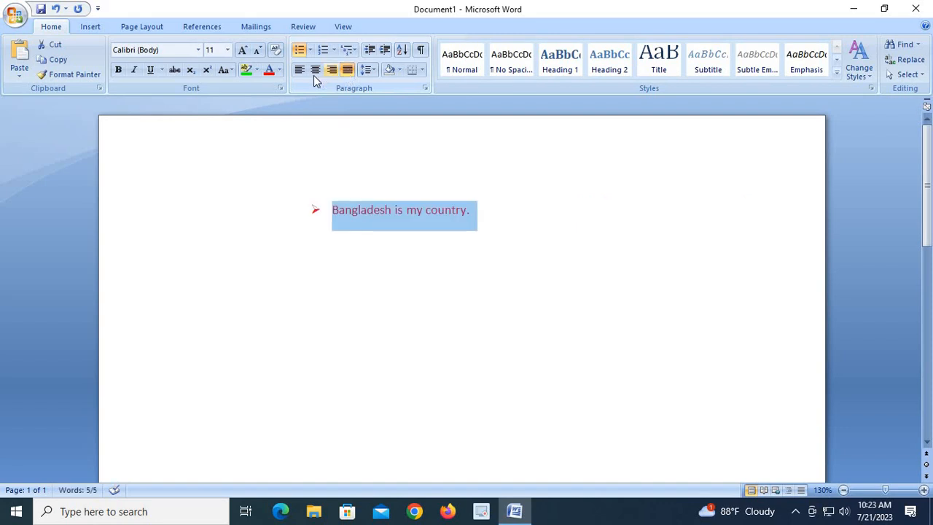
{"action": "left_click", "coordinate": [314, 73]}
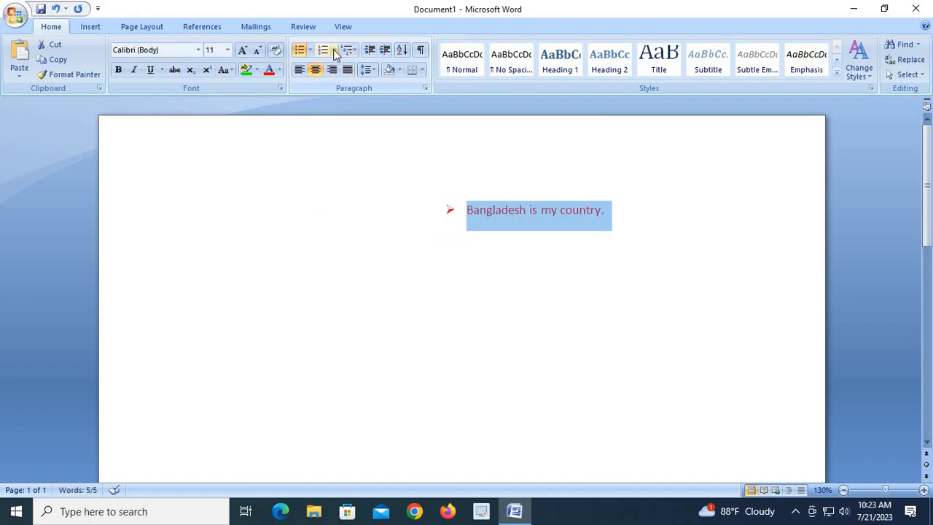
- Apply Roman numeral numbering to the sentence, and replace it with the "1) a) i)" multilevel list format
{"action": "left_click", "coordinate": [334, 50]}
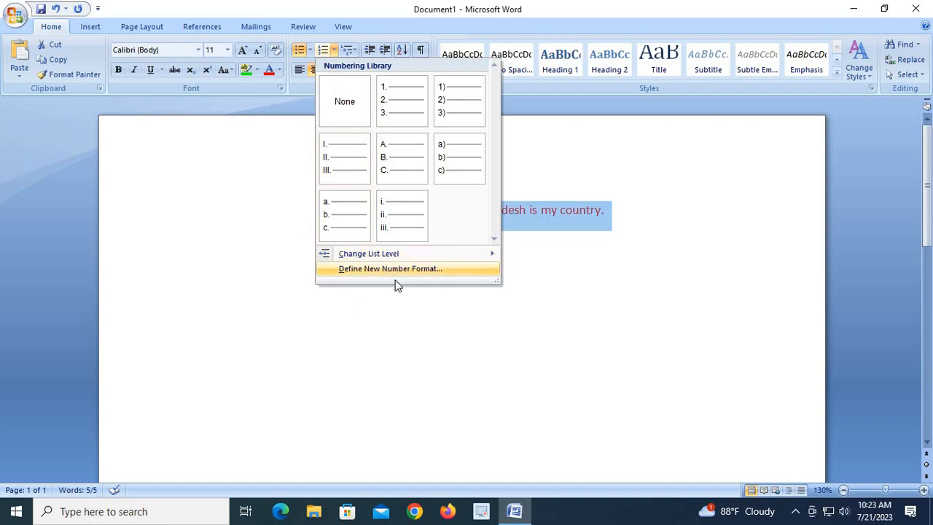
{"action": "left_click", "coordinate": [328, 154]}
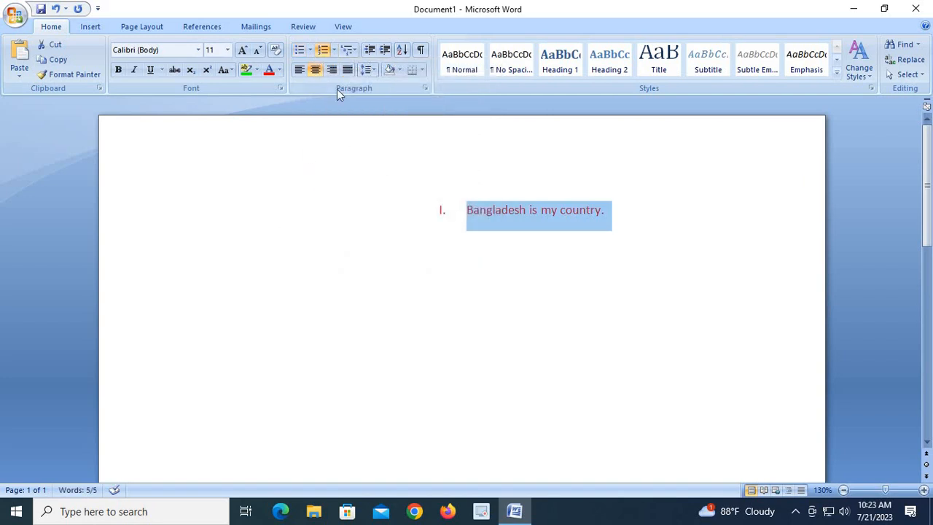
{"action": "left_click", "coordinate": [355, 51]}
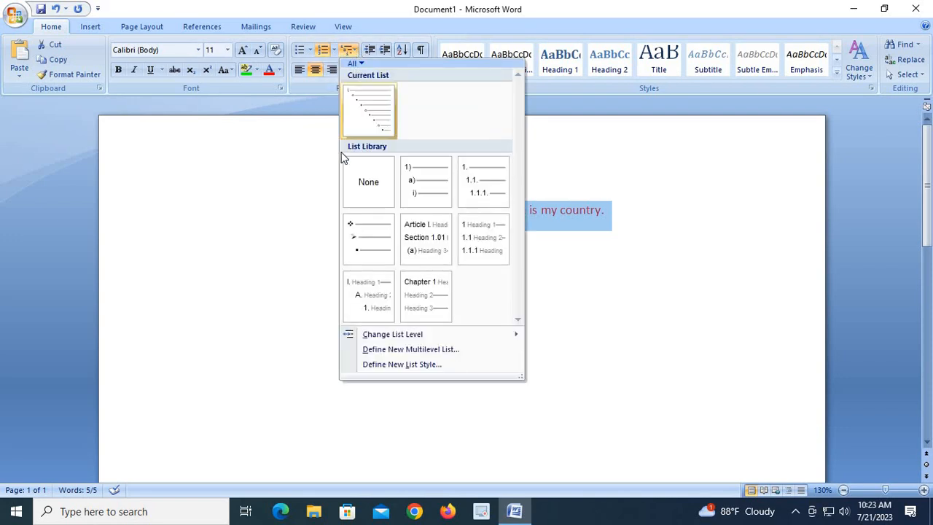
{"action": "mouse_move", "coordinate": [414, 178]}
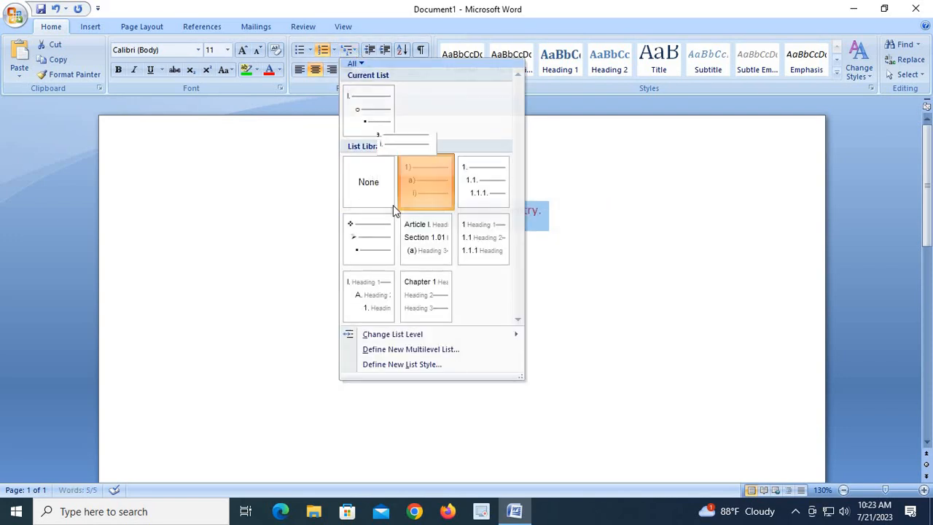
{"action": "left_click", "coordinate": [400, 205]}
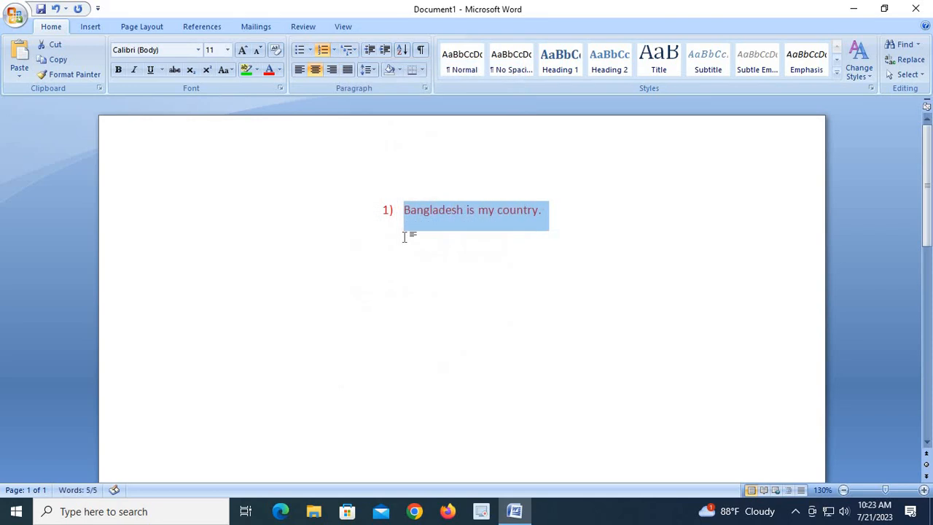
- View the multilevel list library and the line spacing options for the numbered sentence
{"action": "left_click", "coordinate": [355, 51]}
{"action": "mouse_move", "coordinate": [419, 226]}
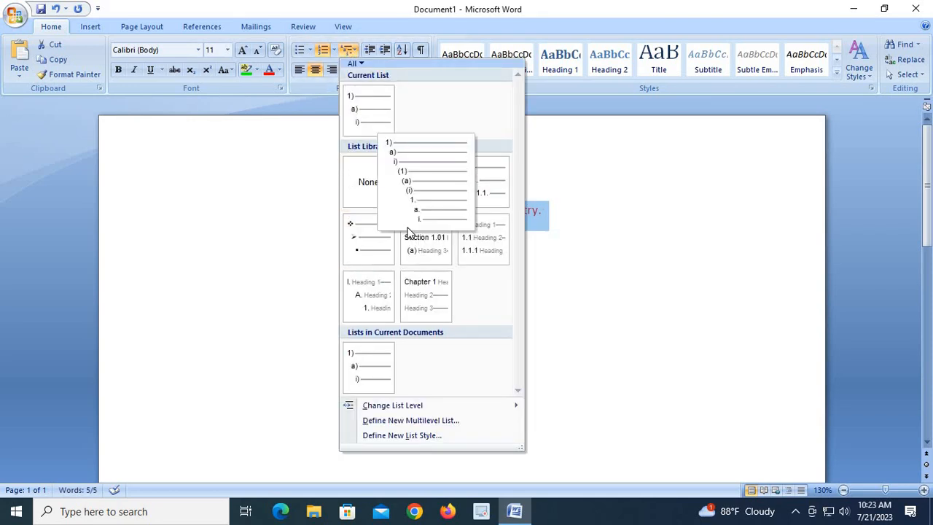
{"action": "mouse_move", "coordinate": [378, 132]}
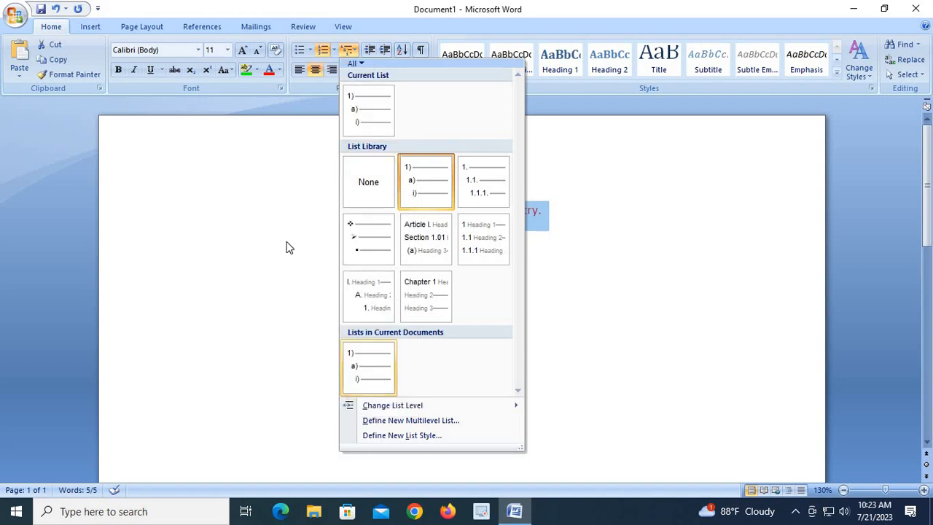
{"action": "left_click", "coordinate": [283, 207]}
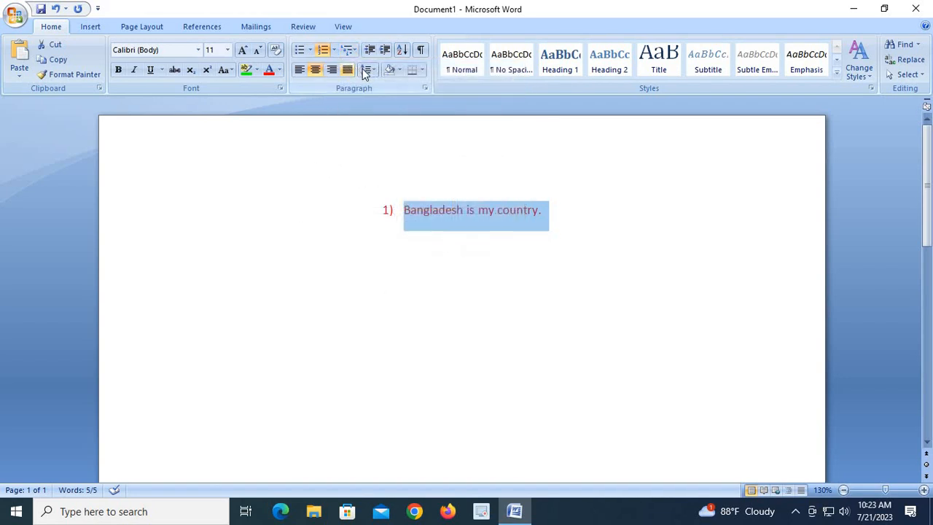
{"action": "left_click", "coordinate": [373, 70]}
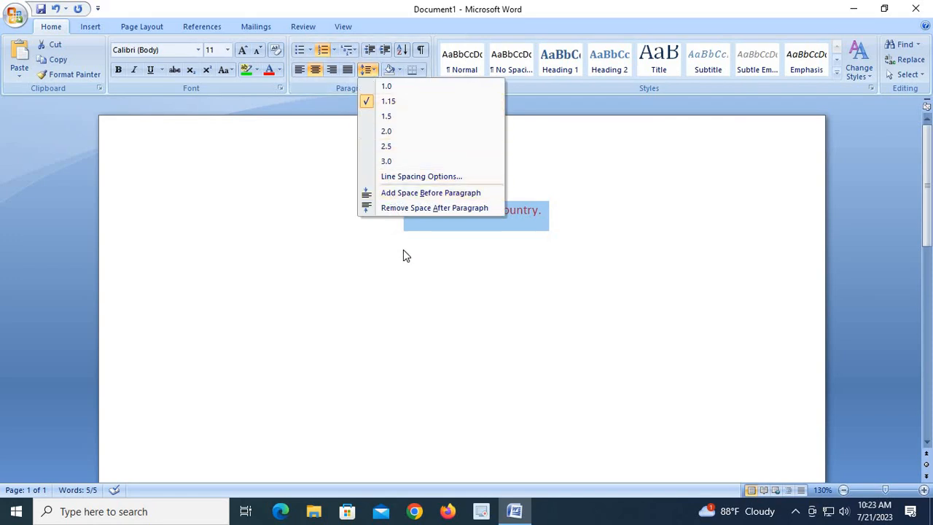
{"action": "left_click", "coordinate": [554, 232]}
{"action": "left_click", "coordinate": [535, 268]}
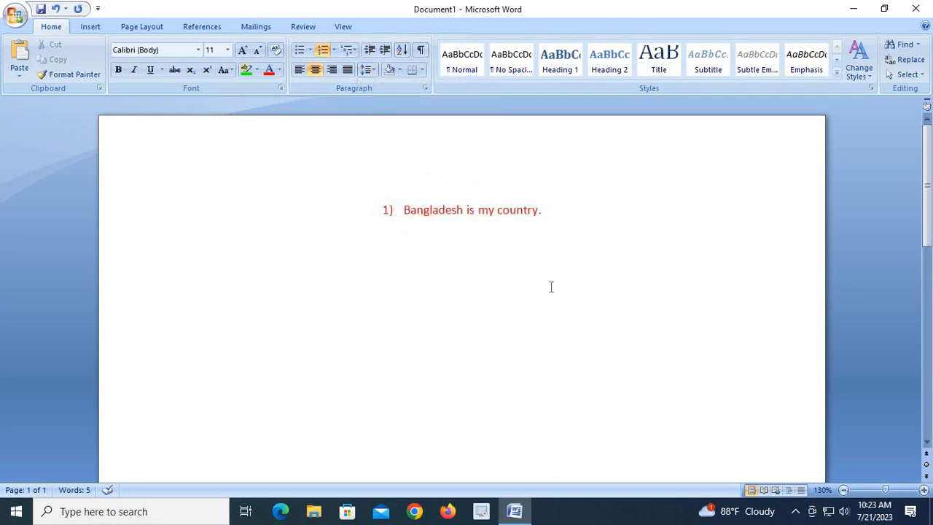
- Add a second list item reading "It is my own land."
{"action": "key", "text": "Return"}
{"action": "type", "text": "It is"}
{"action": "type", "text": "my own"}
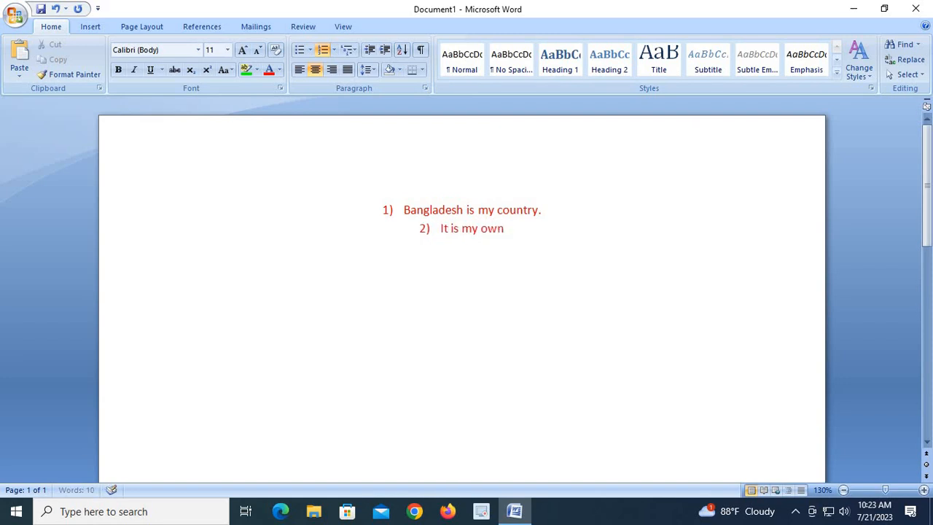
{"action": "type", "text": " land"}
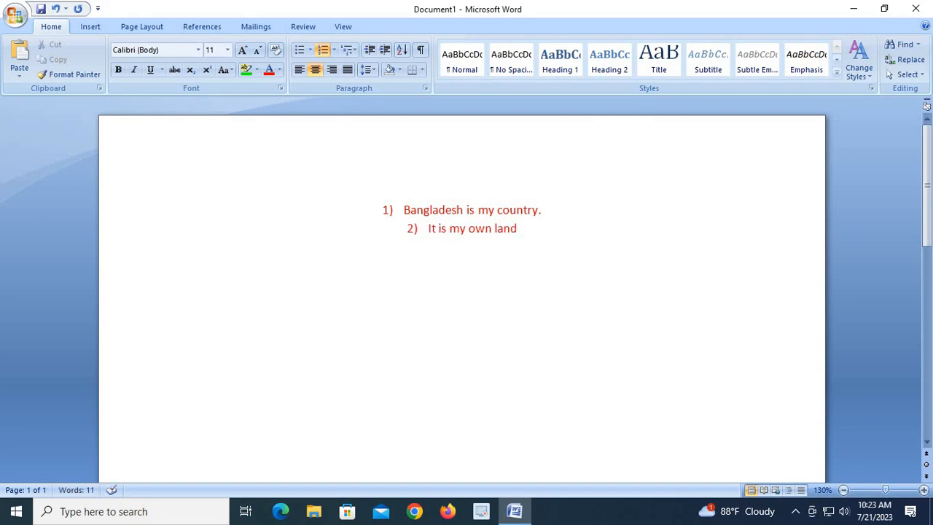
{"action": "type", "text": "."}
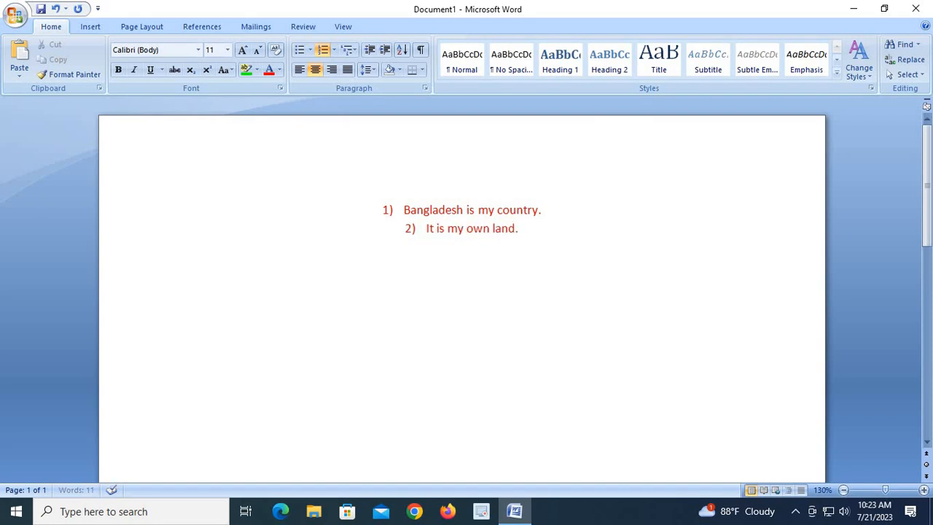
- Remove the list numbering from both sentences and left-align them
{"action": "left_click", "coordinate": [406, 226]}
{"action": "key", "text": "BackSpace"}
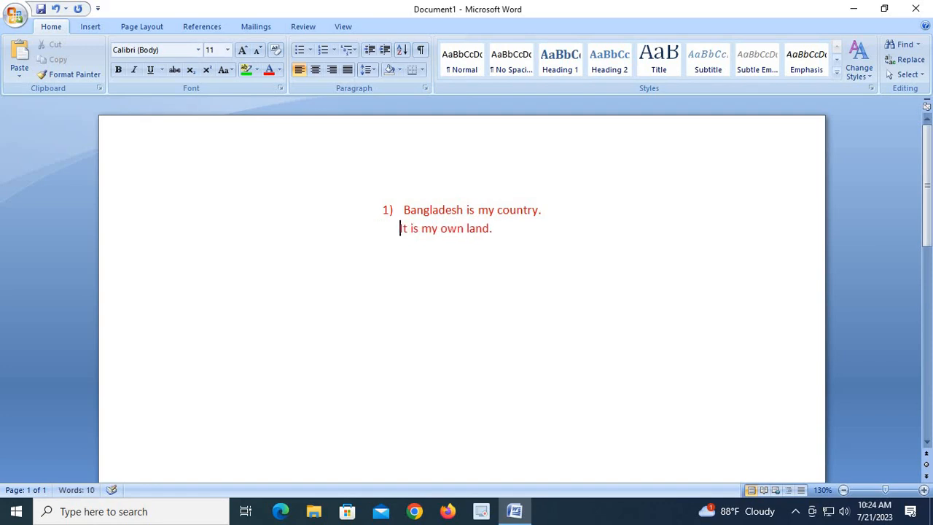
{"action": "left_click", "coordinate": [404, 210]}
{"action": "key", "text": "ctrl+q"}
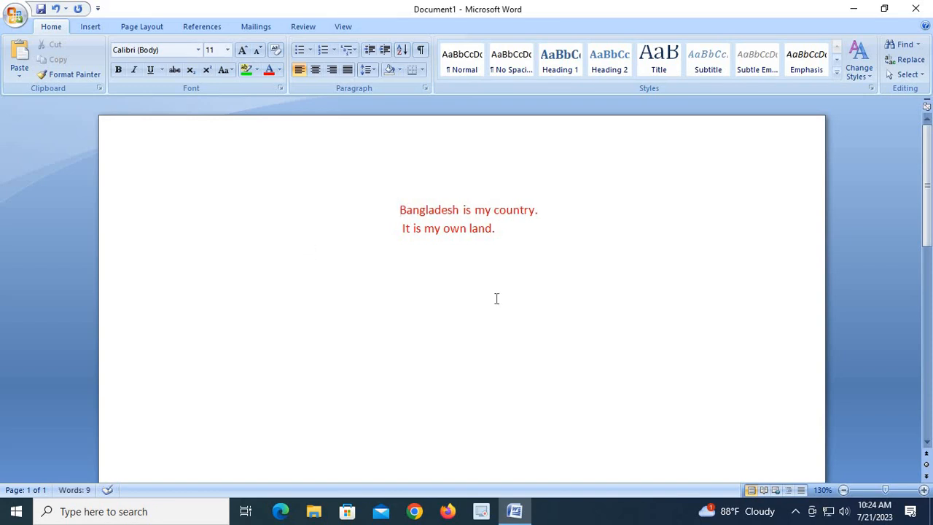
- Set the line spacing of both sentences to 2.5
{"action": "left_click_drag", "start_coordinate": [206, 210], "coordinate": [483, 225]}
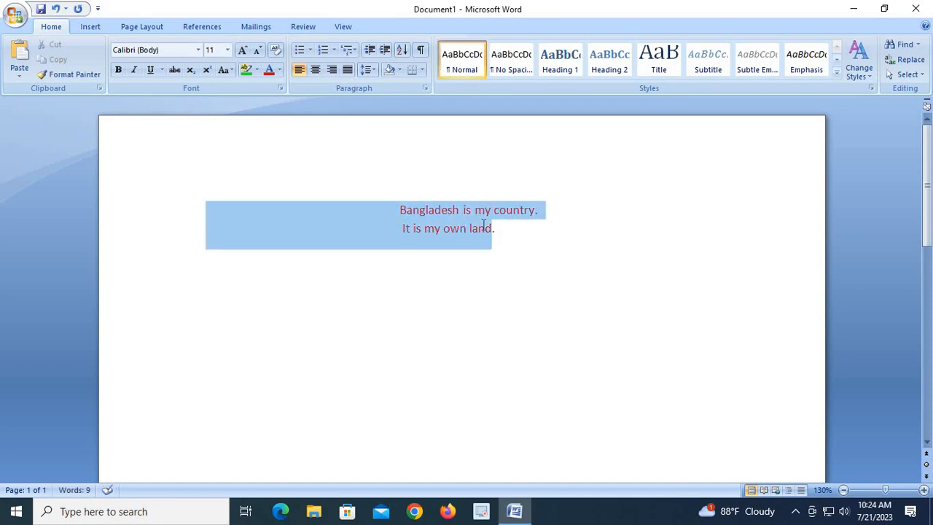
{"action": "left_click", "coordinate": [373, 70]}
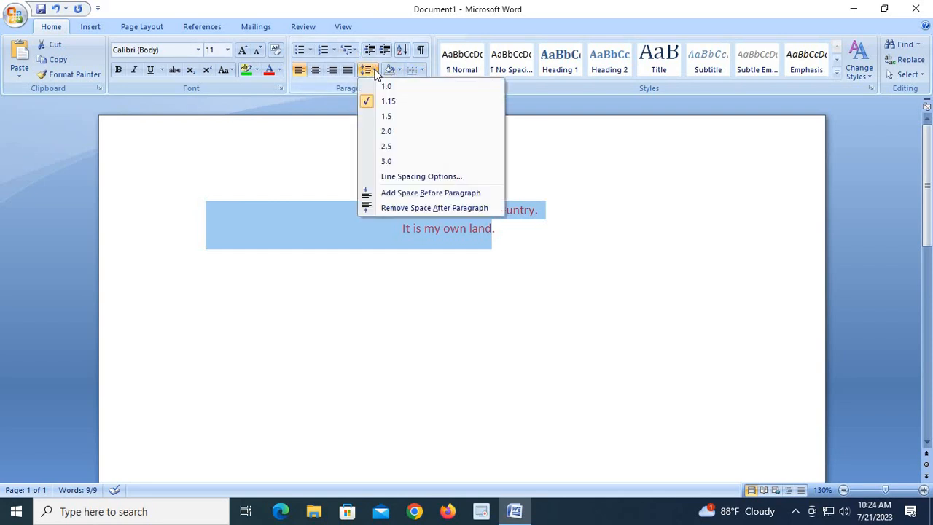
{"action": "left_click", "coordinate": [390, 145]}
{"action": "left_click", "coordinate": [599, 318]}
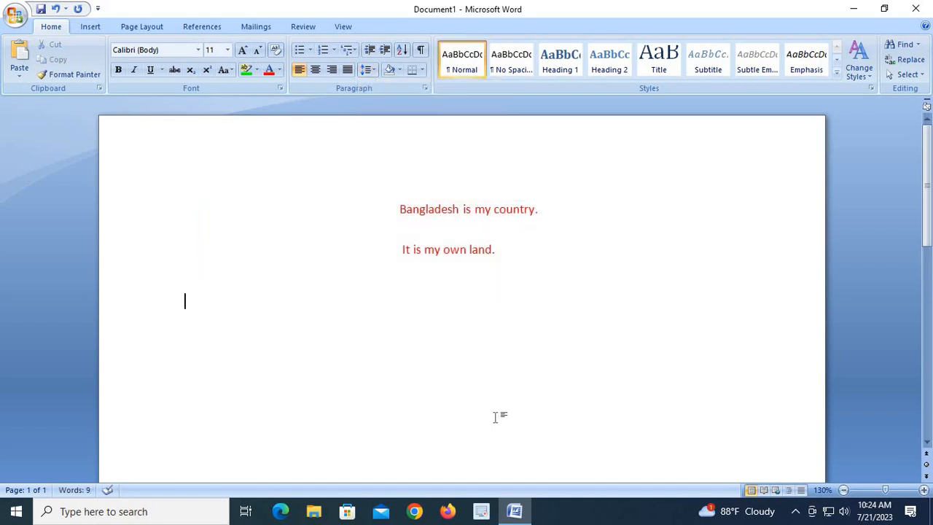
- Remove the space after paragraph for both sentences
{"action": "left_click_drag", "start_coordinate": [397, 203], "coordinate": [492, 253]}
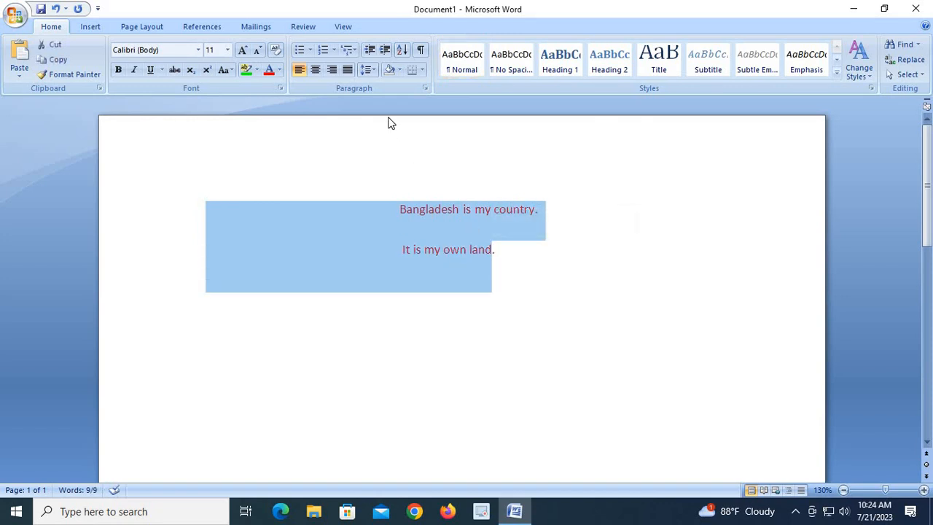
{"action": "left_click", "coordinate": [368, 69]}
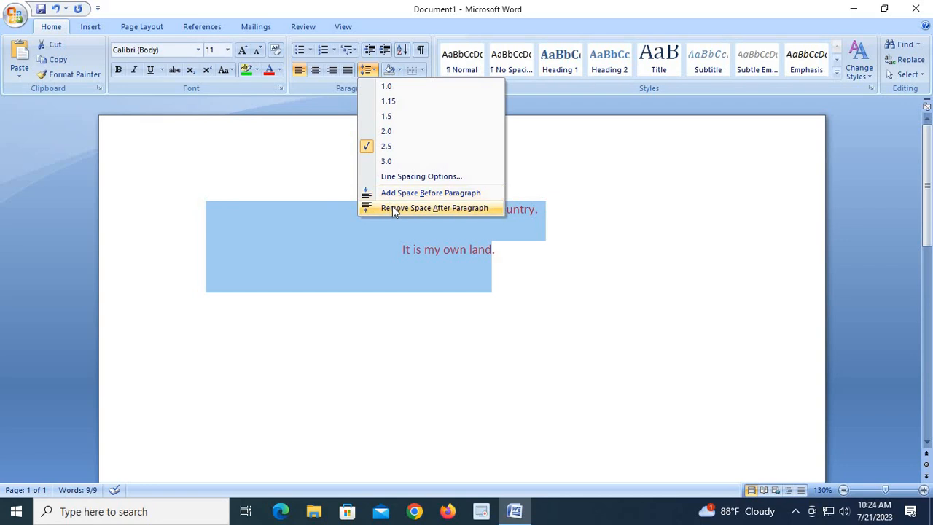
{"action": "left_click", "coordinate": [392, 207]}
{"action": "left_click", "coordinate": [597, 349]}
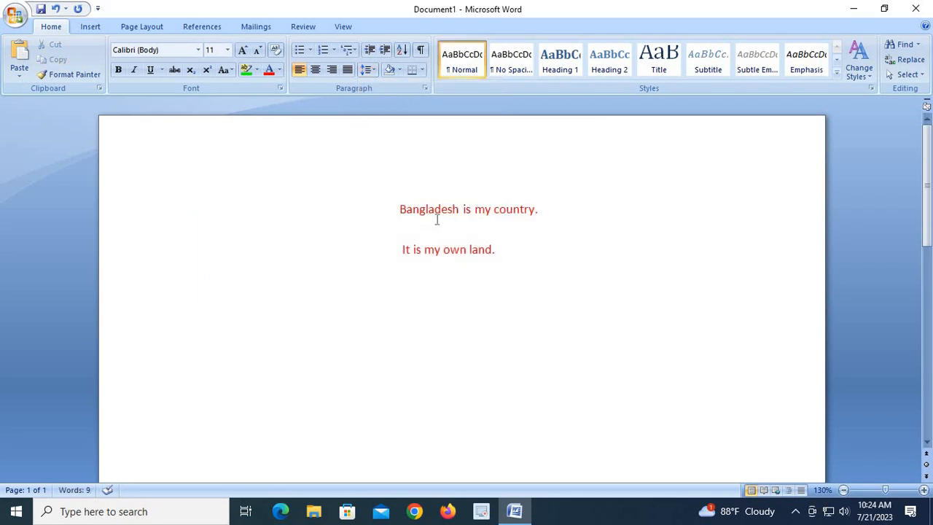
- Add space before and after the paragraph for both sentences
{"action": "left_click_drag", "start_coordinate": [406, 210], "coordinate": [456, 260]}
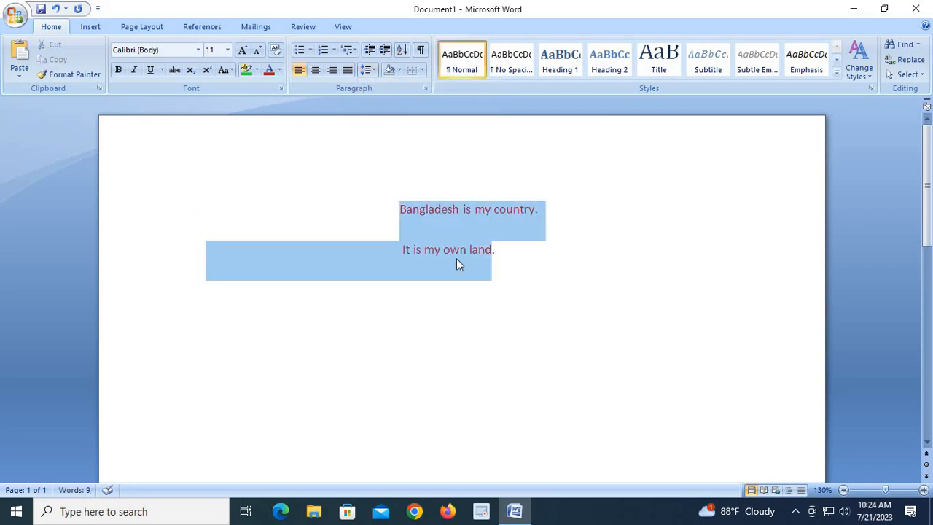
{"action": "left_click", "coordinate": [370, 69]}
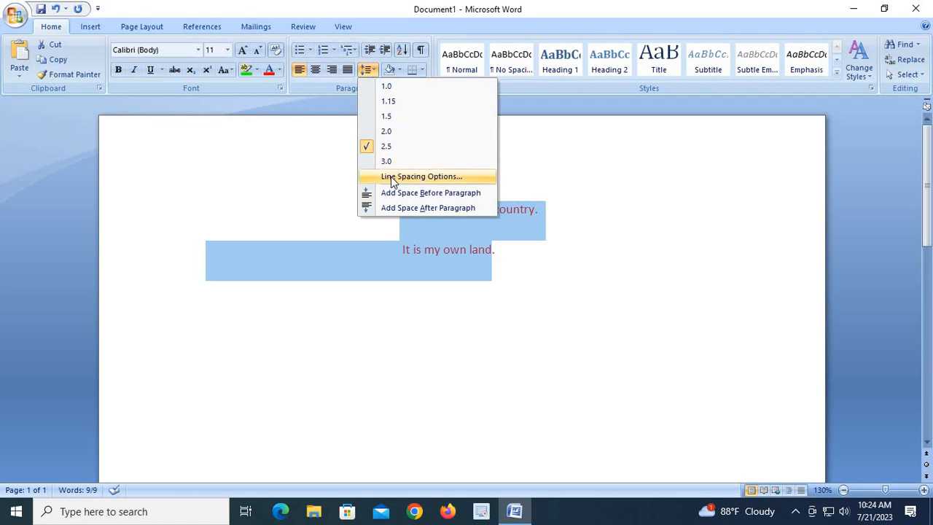
{"action": "left_click", "coordinate": [405, 194]}
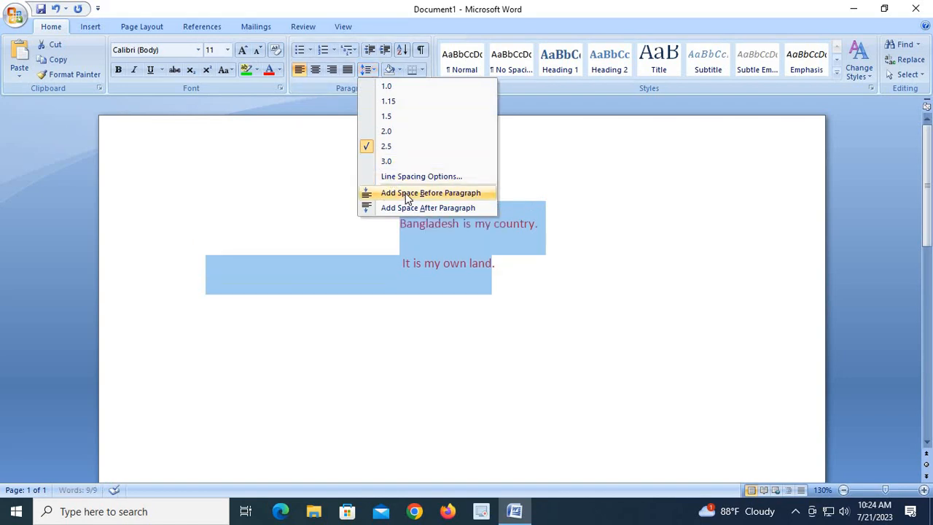
{"action": "left_click", "coordinate": [374, 70]}
{"action": "left_click", "coordinate": [393, 208]}
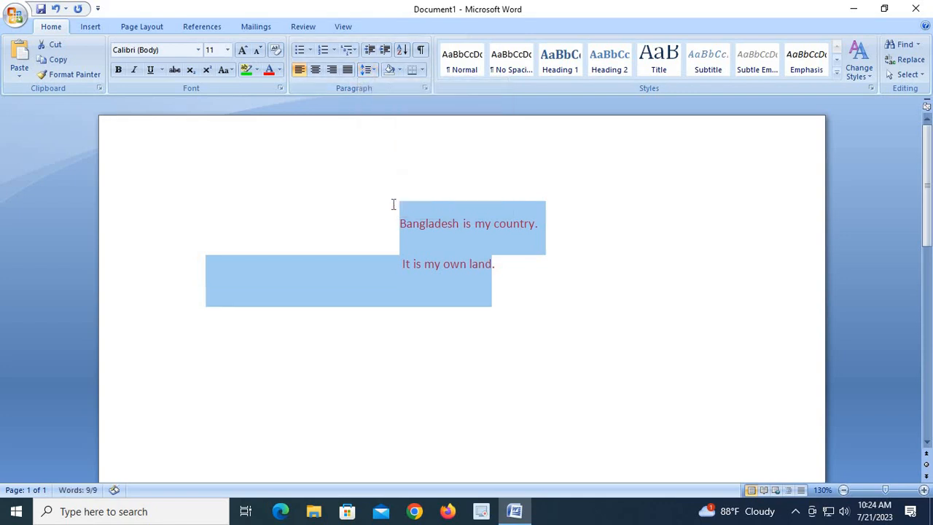
{"action": "left_click", "coordinate": [394, 206]}
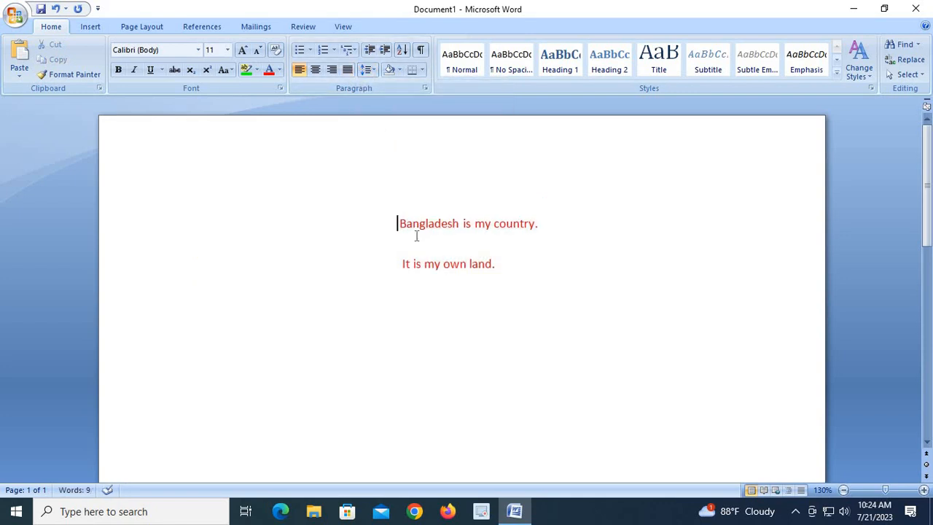
- Select both sentences again and remove the space after their paragraphs
{"action": "double_click", "coordinate": [416, 226]}
{"action": "left_click", "coordinate": [487, 274], "text": "shift"}
{"action": "left_click", "coordinate": [374, 70]}
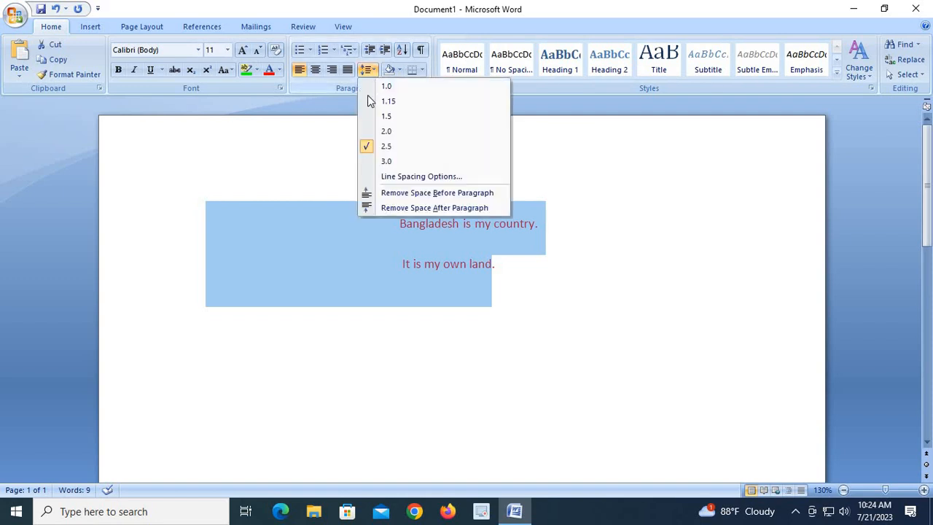
{"action": "left_click", "coordinate": [391, 207]}
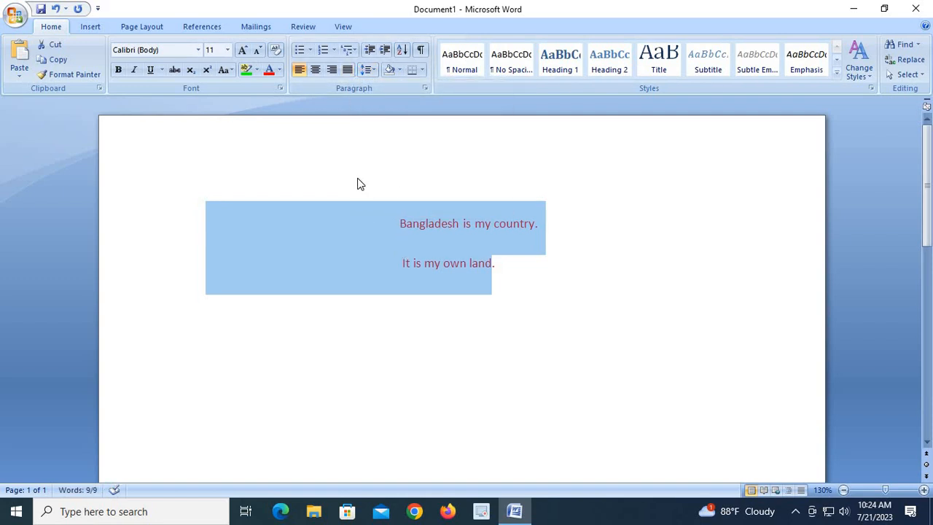
- Try adding space after the first sentence's paragraph and remove it again with both sentences selected
{"action": "left_click", "coordinate": [370, 211]}
{"action": "left_click", "coordinate": [371, 70]}
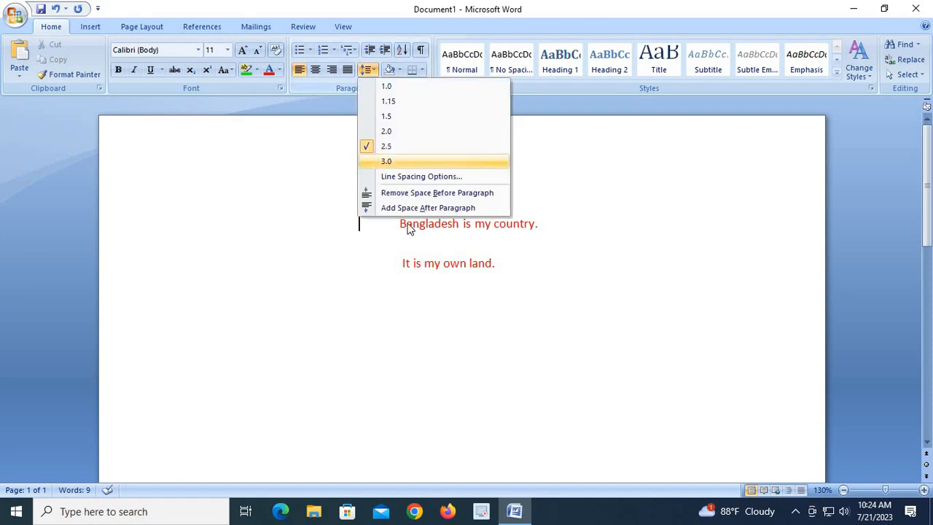
{"action": "left_click", "coordinate": [399, 208]}
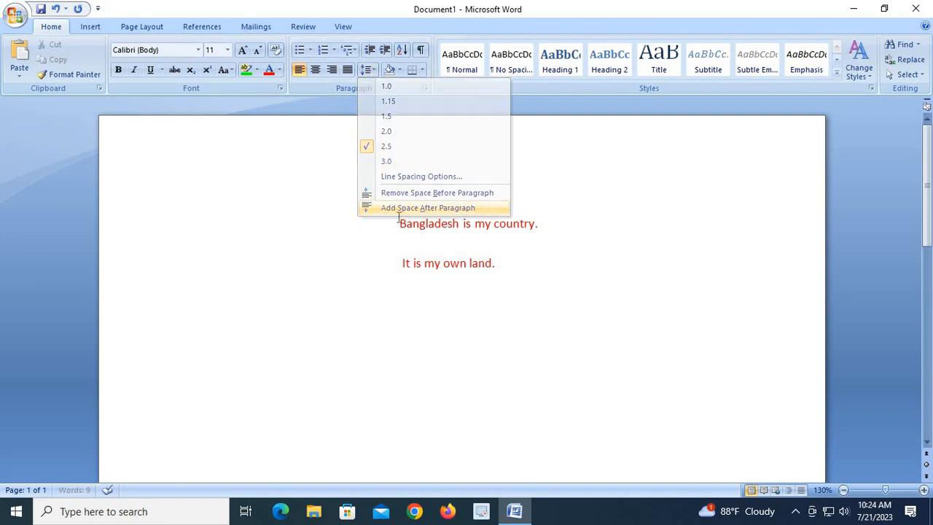
{"action": "left_click", "coordinate": [450, 266], "text": "shift"}
{"action": "left_click", "coordinate": [371, 70]}
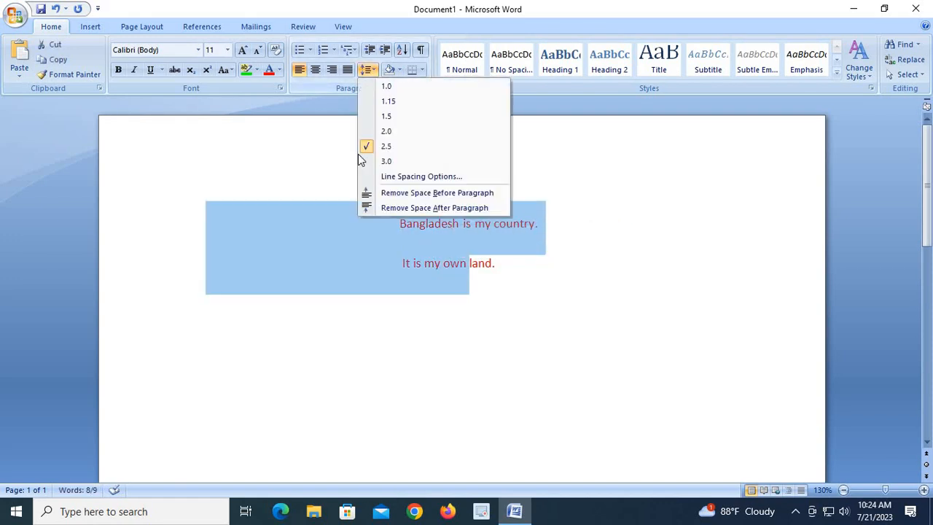
{"action": "left_click", "coordinate": [387, 207]}
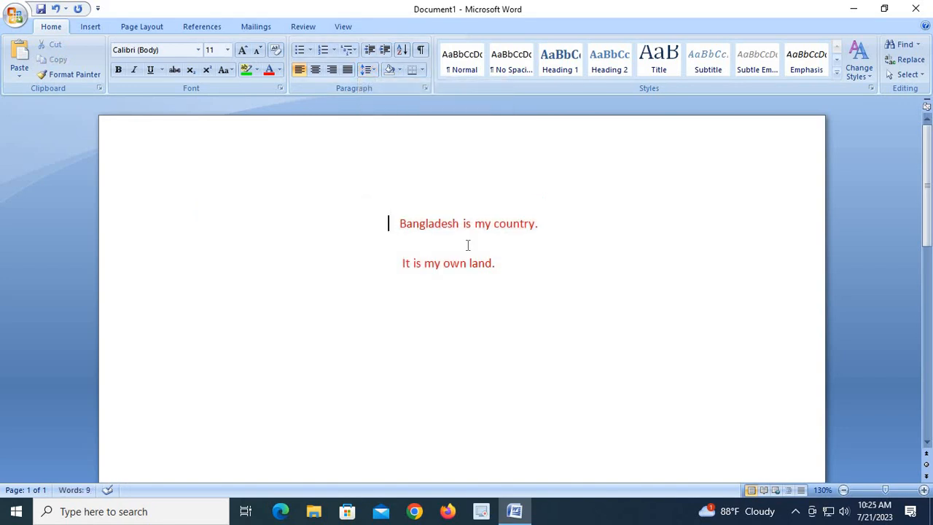
{"action": "left_click", "coordinate": [609, 288]}
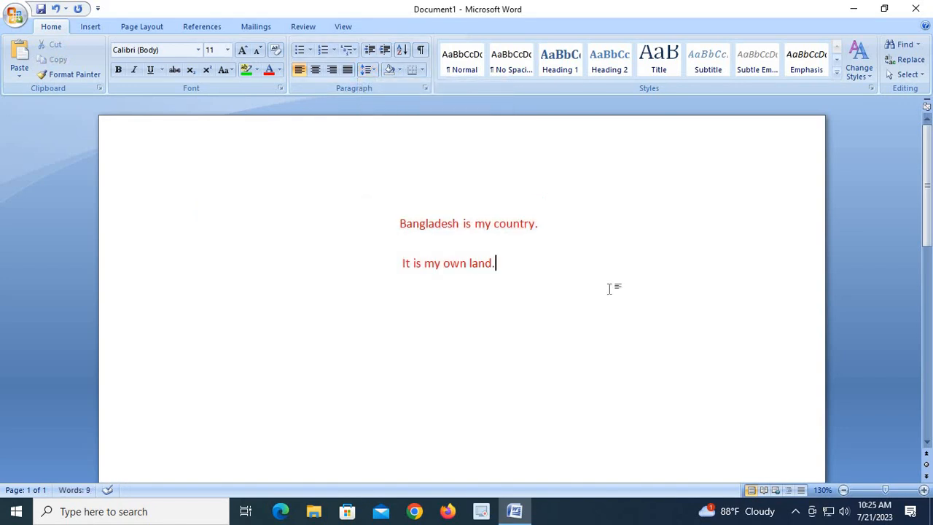
- Delete the second sentence, "It is my own land.", leaving only the first sentence
{"action": "left_click", "coordinate": [400, 225]}
{"action": "left_click", "coordinate": [501, 270]}
{"action": "key", "text": "BackSpace"}
{"action": "key", "text": "BackSpace"}
{"action": "key", "text": "BackSpace"}
{"action": "key", "text": "BackSpace"}
{"action": "key", "text": "BackSpace"}
{"action": "key", "text": "BackSpace"}
{"action": "key", "text": "BackSpace"}
{"action": "key", "text": "BackSpace"}
{"action": "key", "text": "BackSpace"}
{"action": "key", "text": "BackSpace"}
{"action": "key", "text": "BackSpace"}
{"action": "key", "text": "BackSpace"}
{"action": "key", "text": "BackSpace"}
{"action": "key", "text": "BackSpace"}
{"action": "key", "text": "BackSpace"}
{"action": "key", "text": "BackSpace"}
{"action": "key", "text": "BackSpace"}
{"action": "key", "text": "BackSpace"}
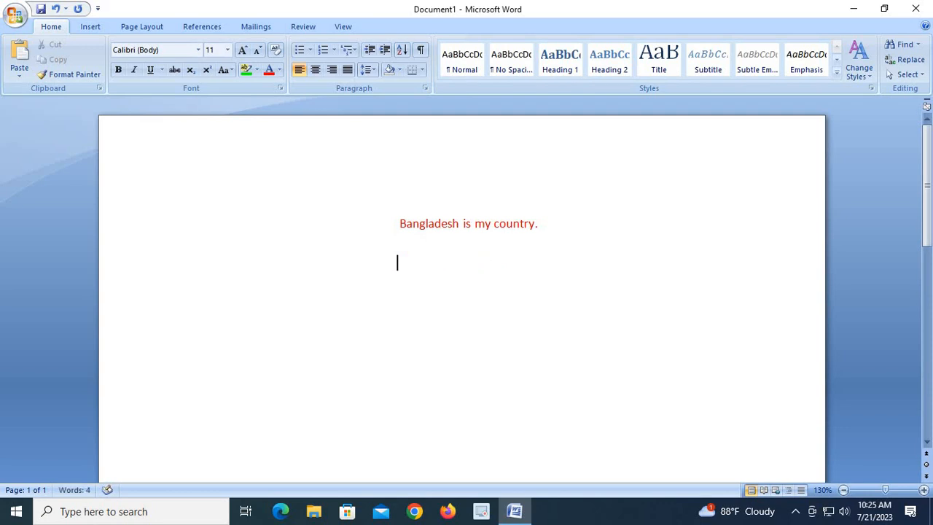
{"action": "key", "text": "BackSpace"}
{"action": "key", "text": "BackSpace"}
{"action": "key", "text": "BackSpace"}
{"action": "key", "text": "BackSpace"}
{"action": "key", "text": "BackSpace"}
- Review the Sort Text options for paragraphs, trying Number as the sort type, and leave without sorting
{"action": "left_click", "coordinate": [402, 49]}
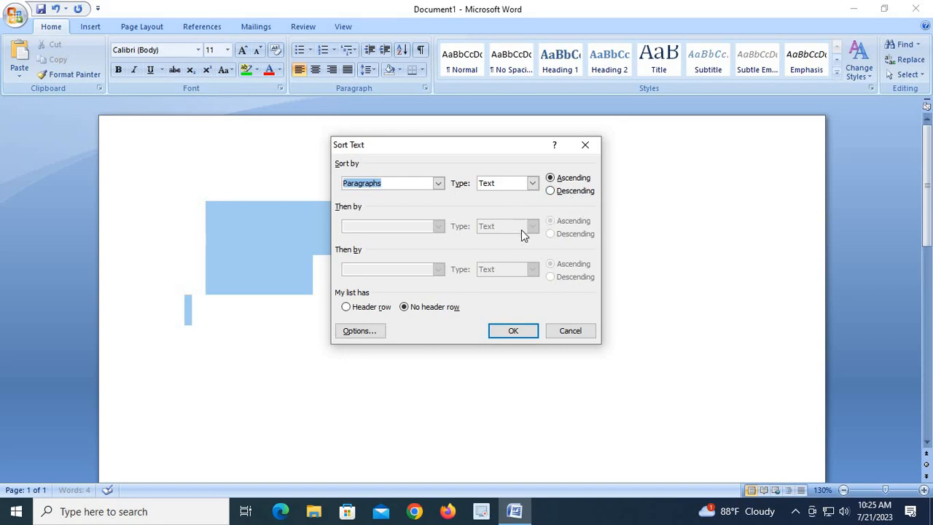
{"action": "left_click", "coordinate": [496, 406]}
{"action": "left_click", "coordinate": [583, 145]}
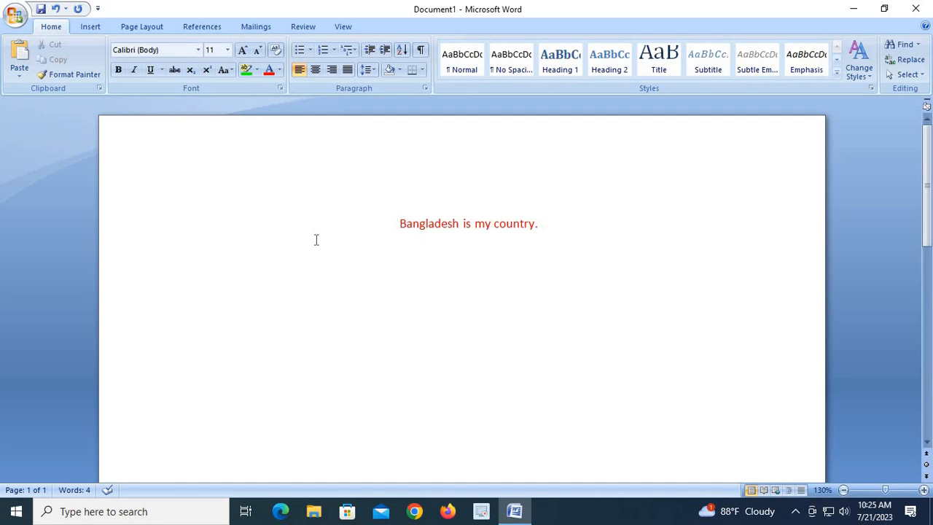
{"action": "left_click", "coordinate": [422, 70]}
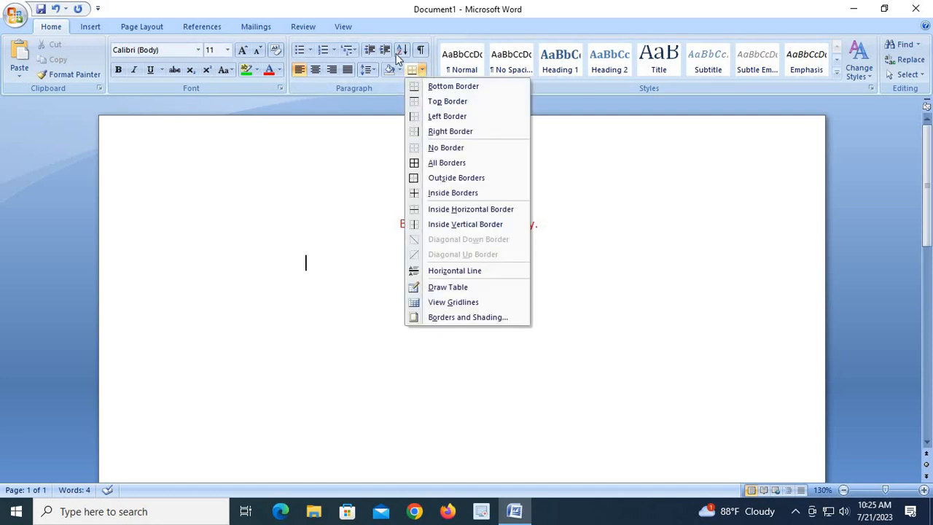
{"action": "left_click", "coordinate": [407, 49]}
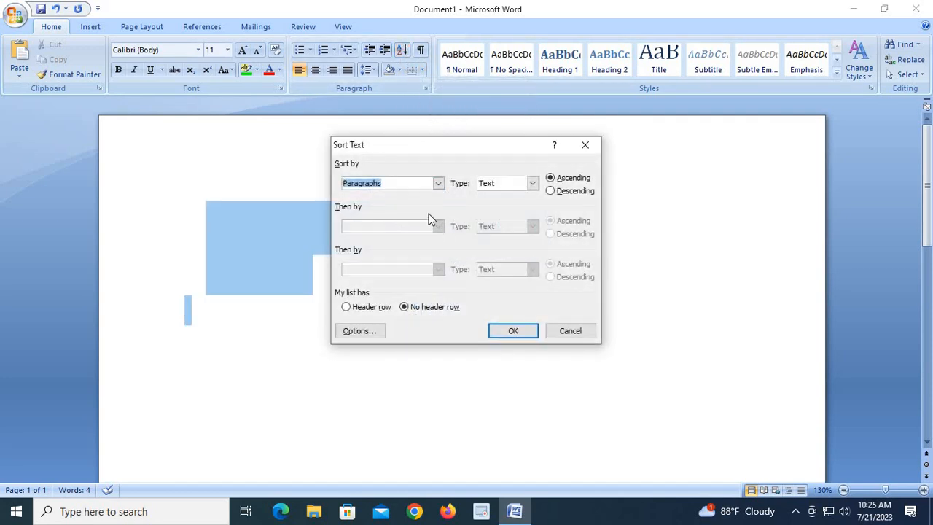
{"action": "left_click", "coordinate": [534, 185]}
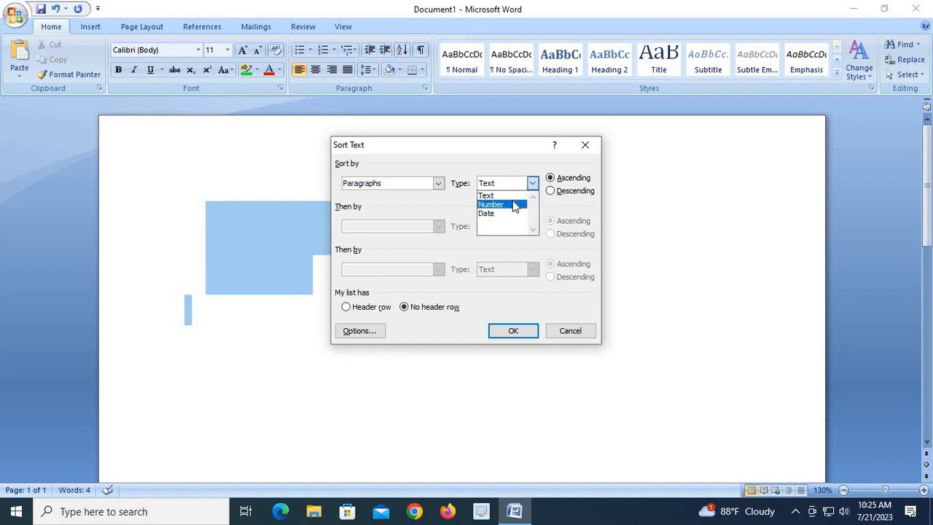
{"action": "left_click", "coordinate": [515, 205]}
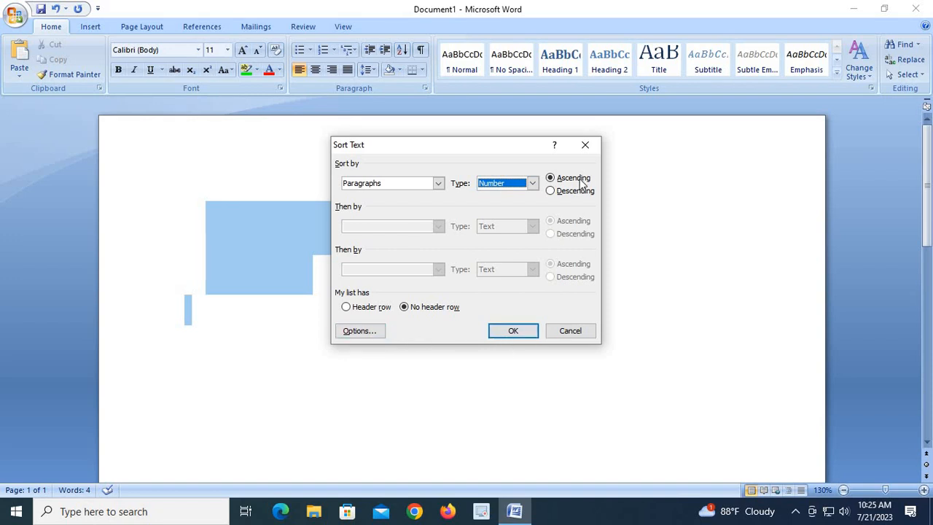
{"action": "left_click", "coordinate": [586, 145]}
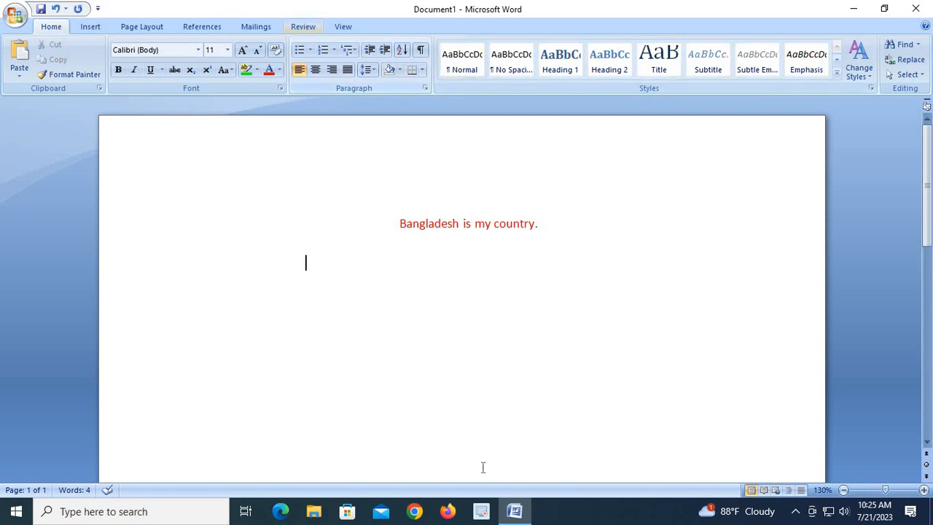
- Insert the built-in Cubicles cover page into the document
{"action": "left_click", "coordinate": [90, 27]}
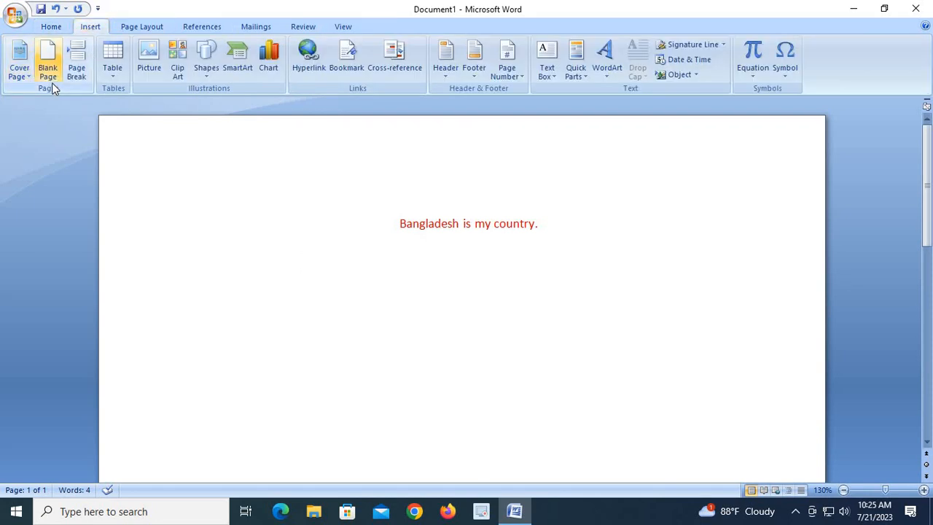
{"action": "left_click", "coordinate": [22, 73]}
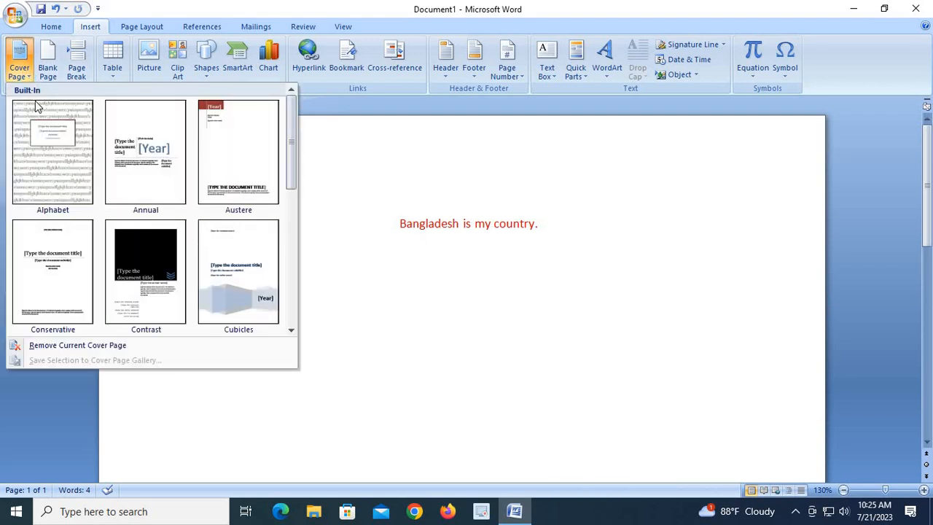
{"action": "left_click", "coordinate": [244, 251]}
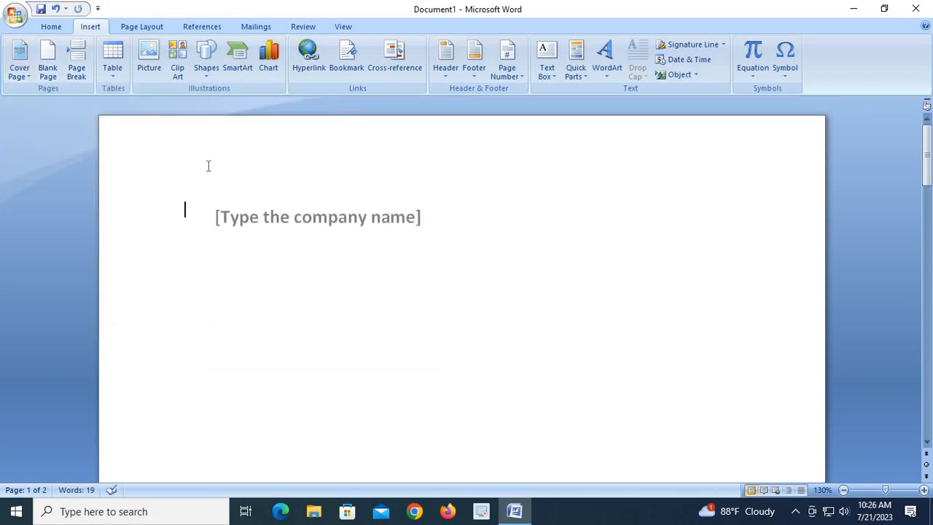
- Insert a blank page in front of the cover page and look through the document's pages
{"action": "left_click", "coordinate": [47, 73]}
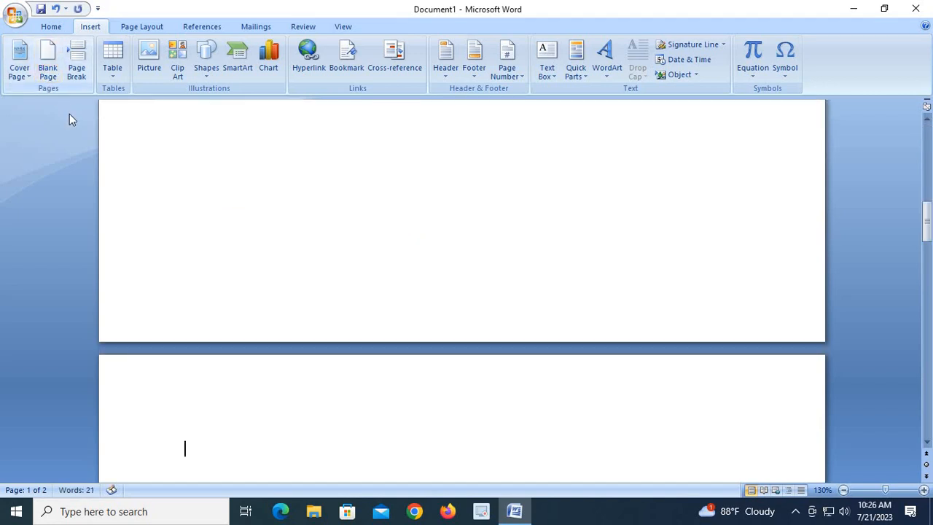
{"action": "left_click", "coordinate": [48, 70]}
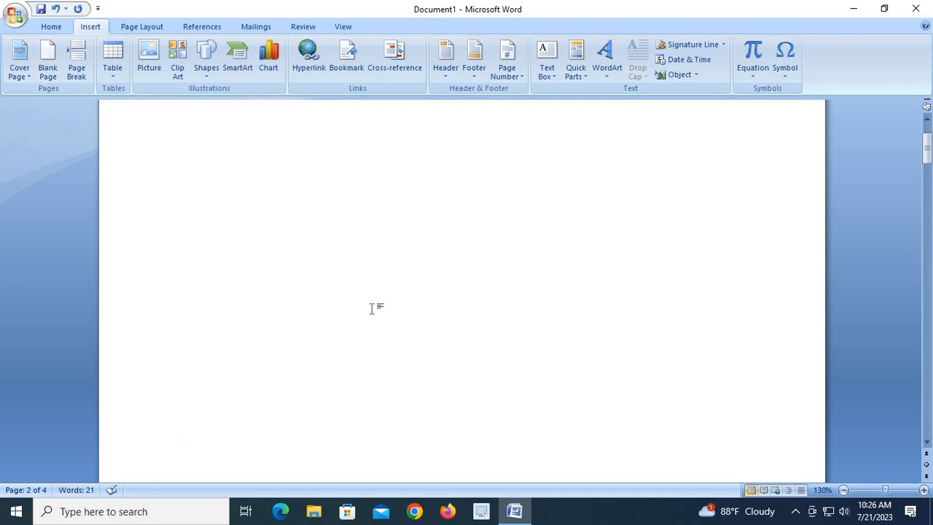
{"action": "scroll", "coordinate": [547, 443], "scroll_direction": "down", "scroll_amount": 5}
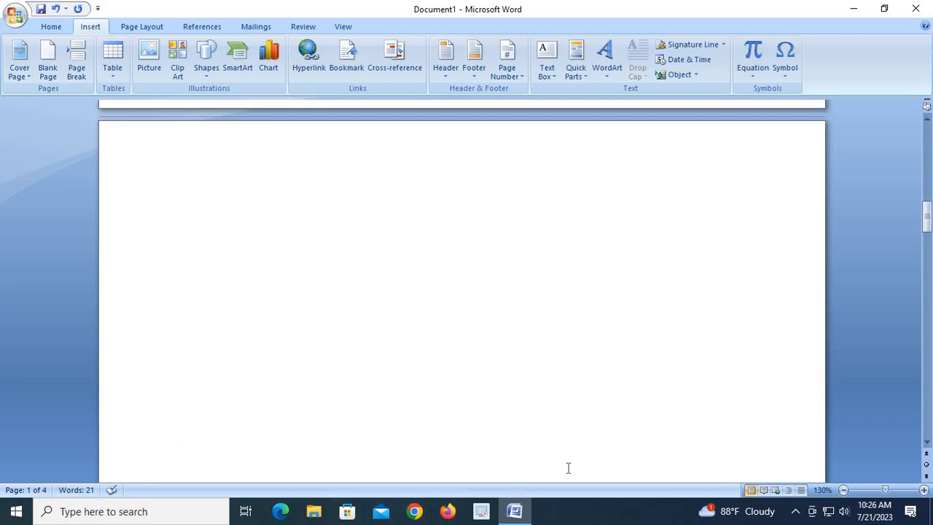
{"action": "scroll", "coordinate": [561, 484], "scroll_direction": "down", "scroll_amount": 6}
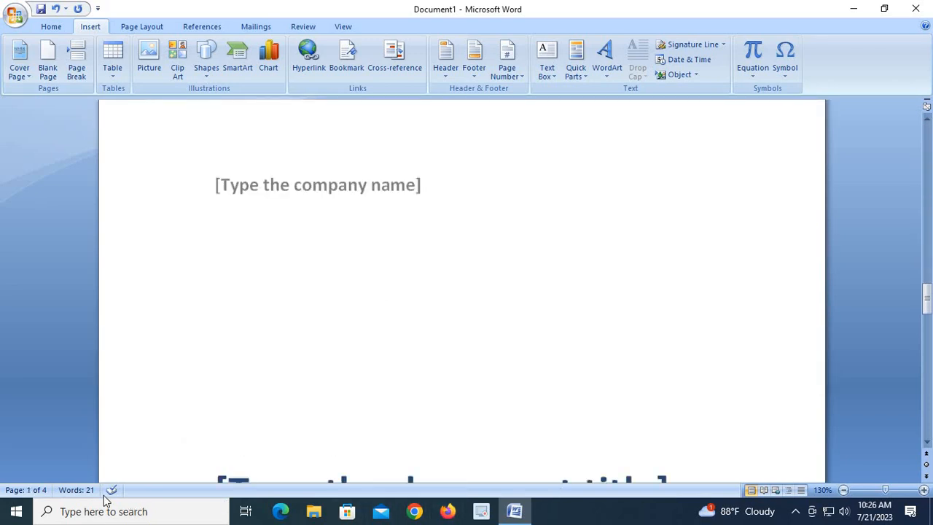
{"action": "scroll", "coordinate": [228, 448], "scroll_direction": "up", "scroll_amount": 10}
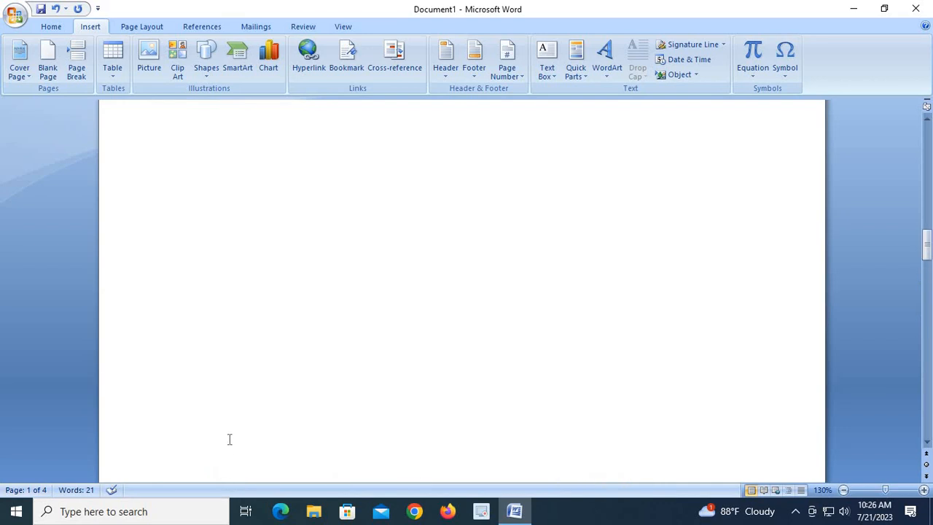
- Insert a page break at the cursor position before the cover page
{"action": "left_click", "coordinate": [76, 71]}
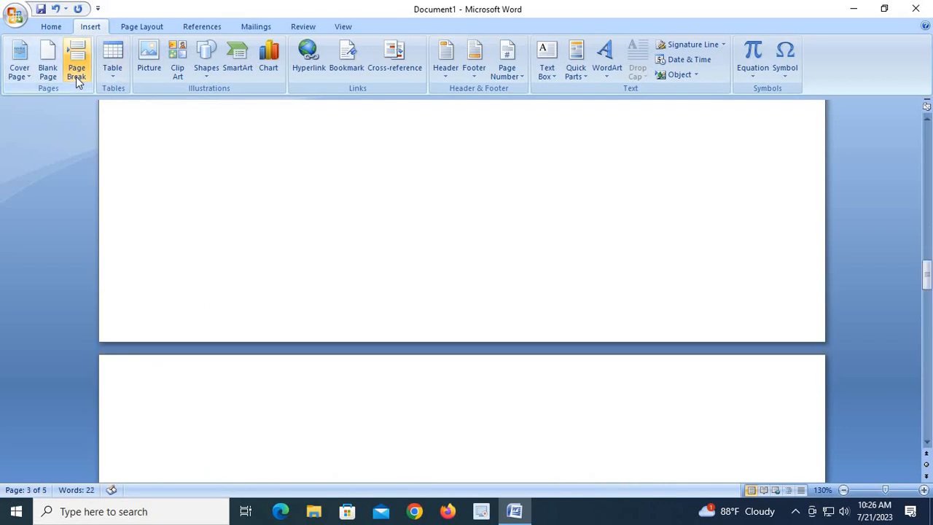
{"action": "left_click", "coordinate": [113, 77]}
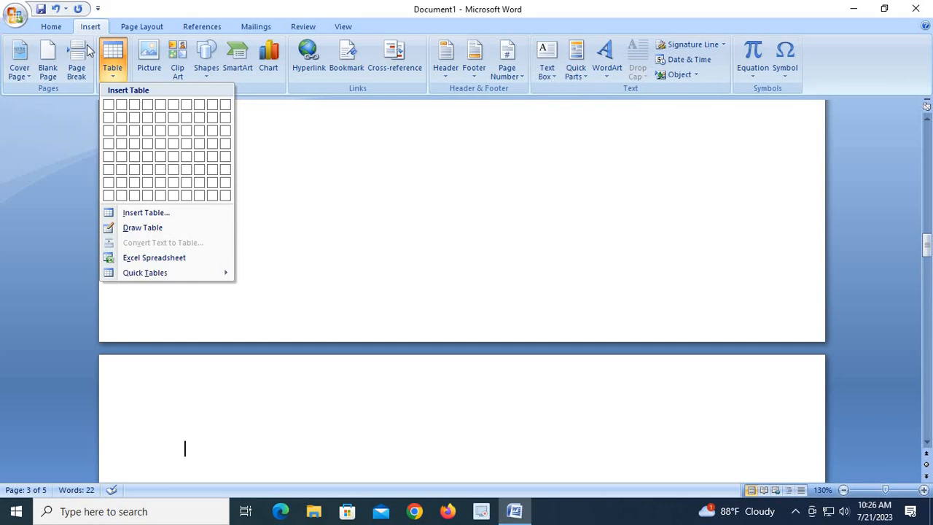
{"action": "left_click", "coordinate": [48, 28]}
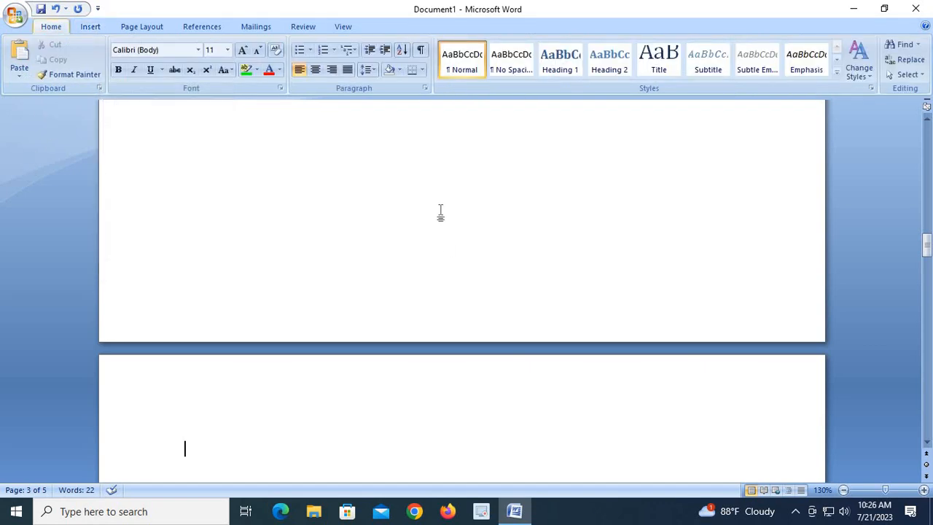